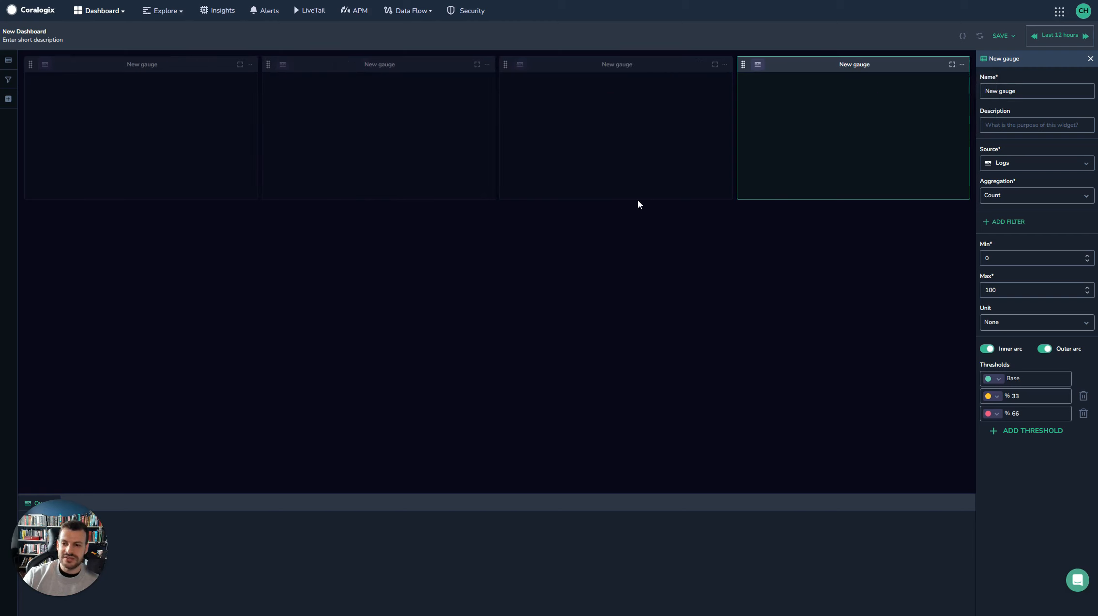
Delete the three extra gauge widgets so only the first one remains on the dashboard
{"action": "left_click", "coordinate": [579, 260]}
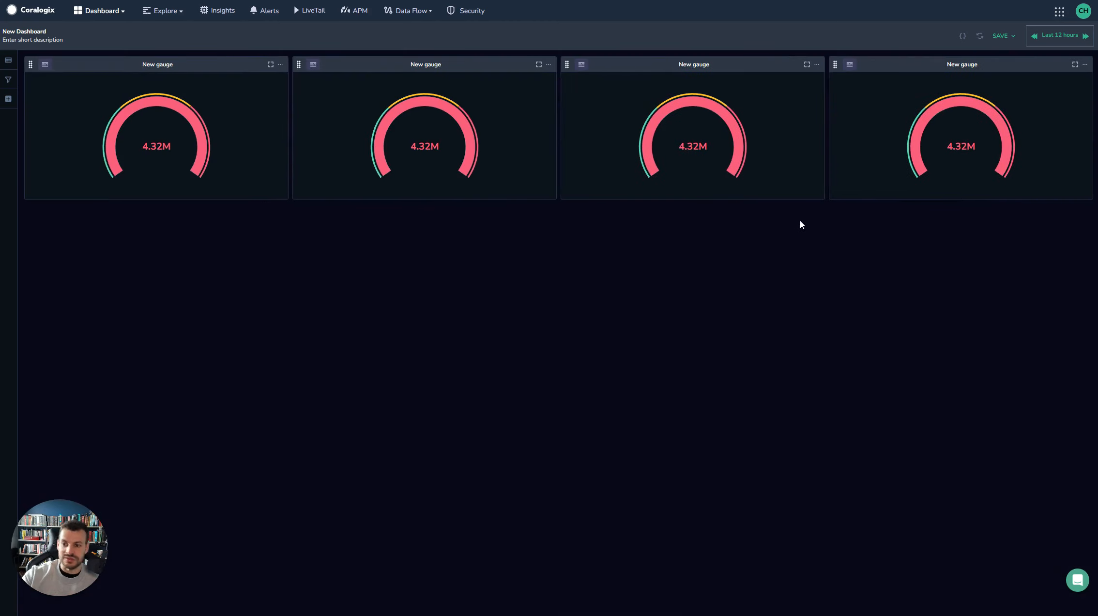
{"action": "left_click", "coordinate": [948, 71]}
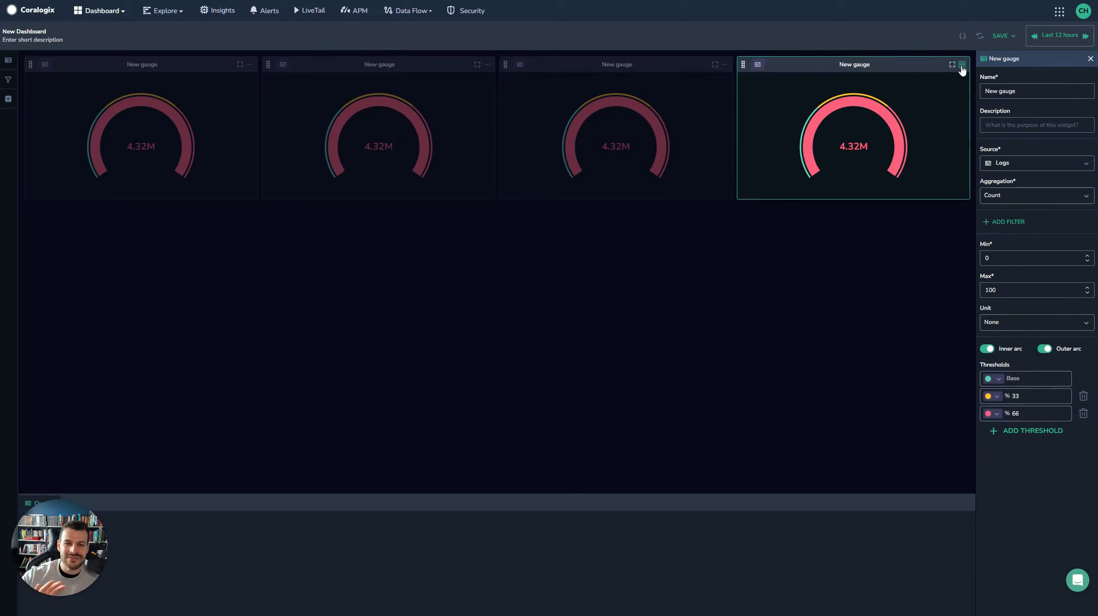
{"action": "left_click", "coordinate": [962, 65]}
{"action": "left_click", "coordinate": [972, 105]}
{"action": "left_click", "coordinate": [668, 331]}
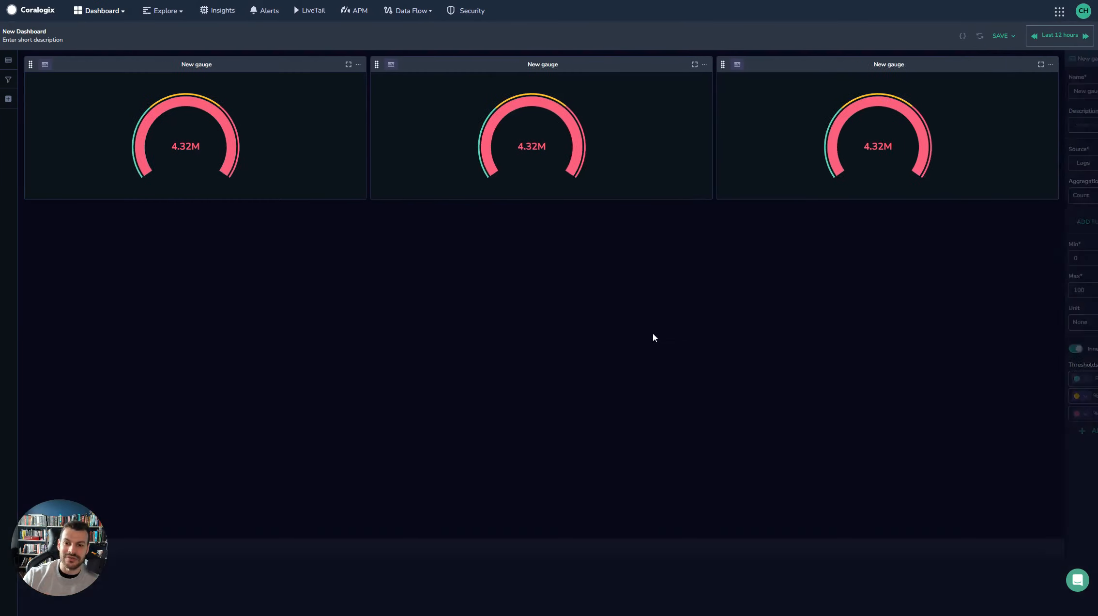
{"action": "left_click", "coordinate": [1084, 65]}
{"action": "left_click", "coordinate": [1067, 95]}
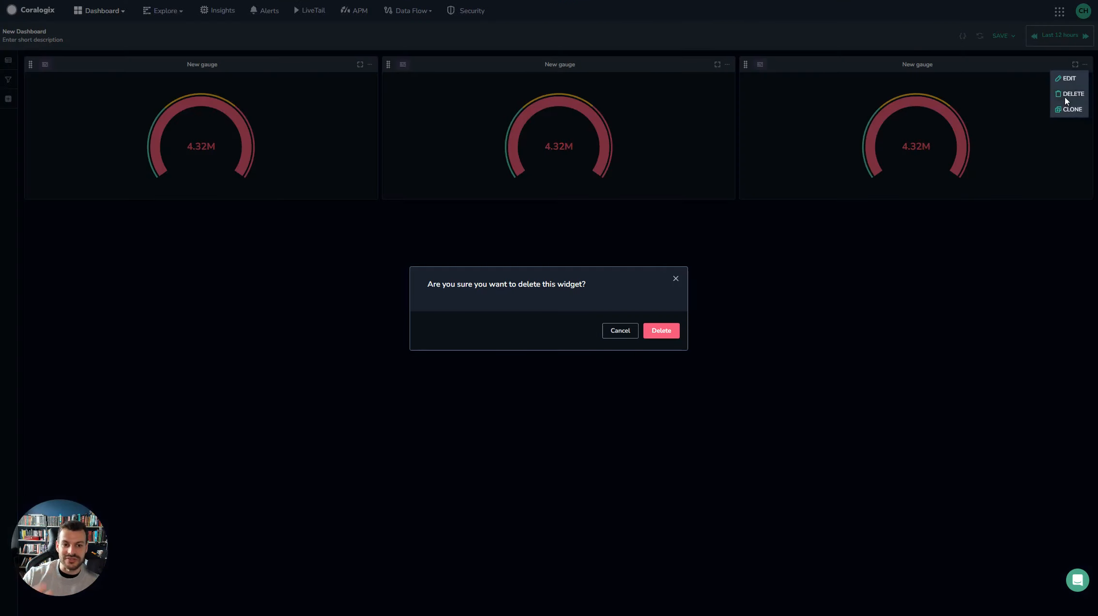
{"action": "left_click", "coordinate": [676, 330]}
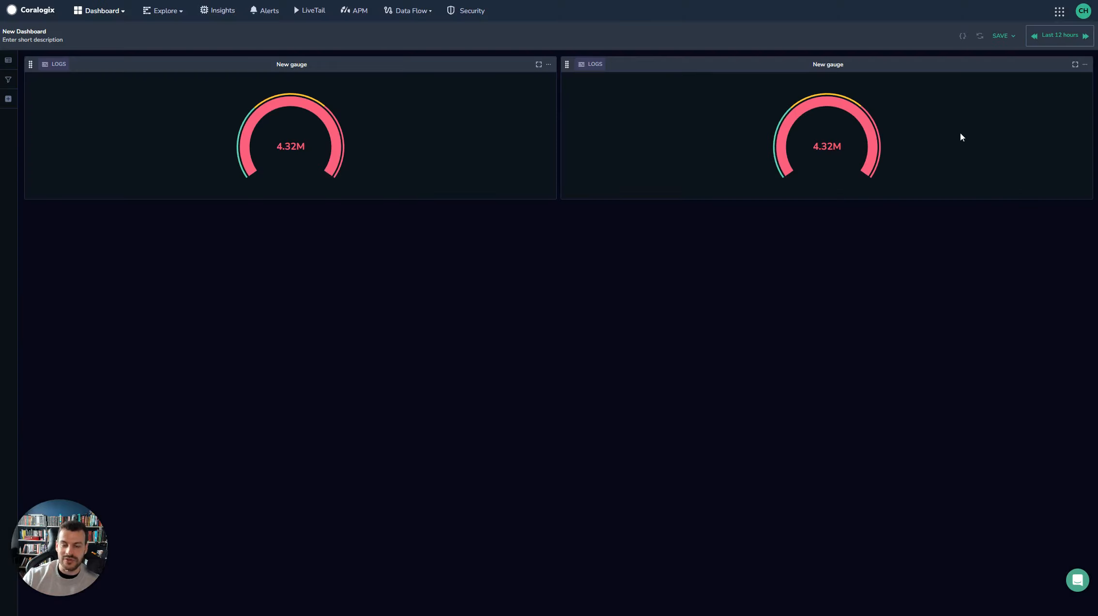
{"action": "left_click", "coordinate": [1084, 65]}
{"action": "left_click", "coordinate": [1068, 93]}
{"action": "left_click", "coordinate": [664, 331]}
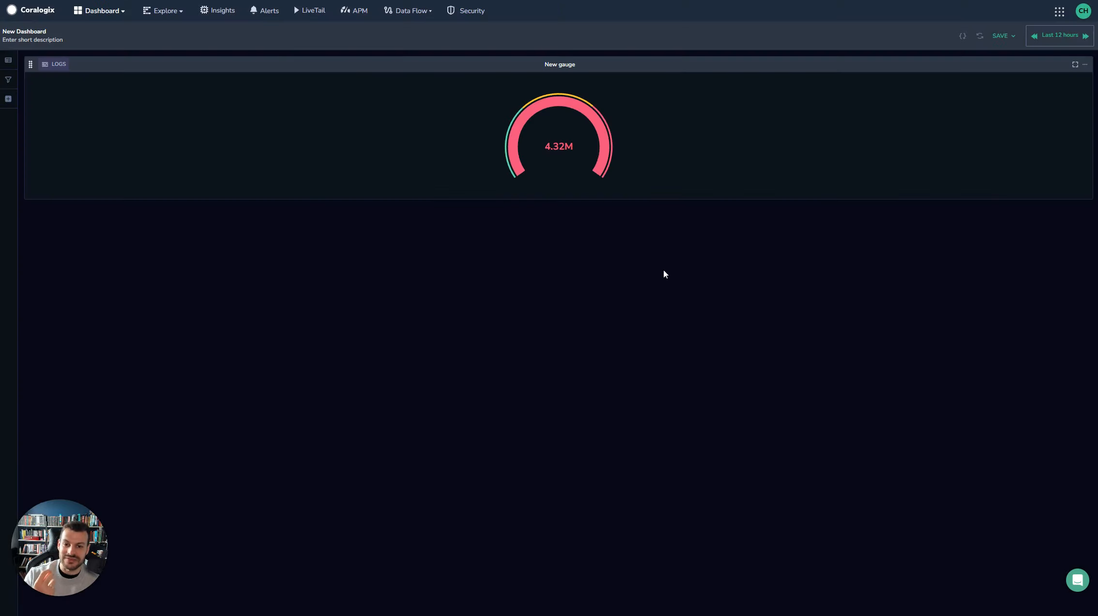
Open the remaining gauge for editing and look over its aggregation and filter options
{"action": "left_click", "coordinate": [653, 72]}
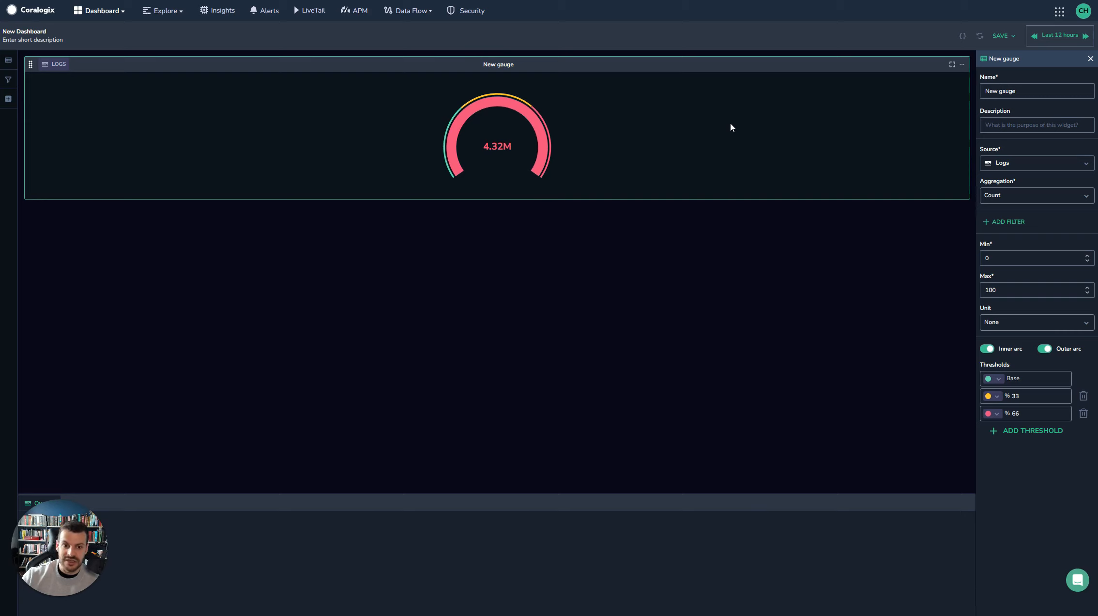
{"action": "left_click", "coordinate": [1018, 195]}
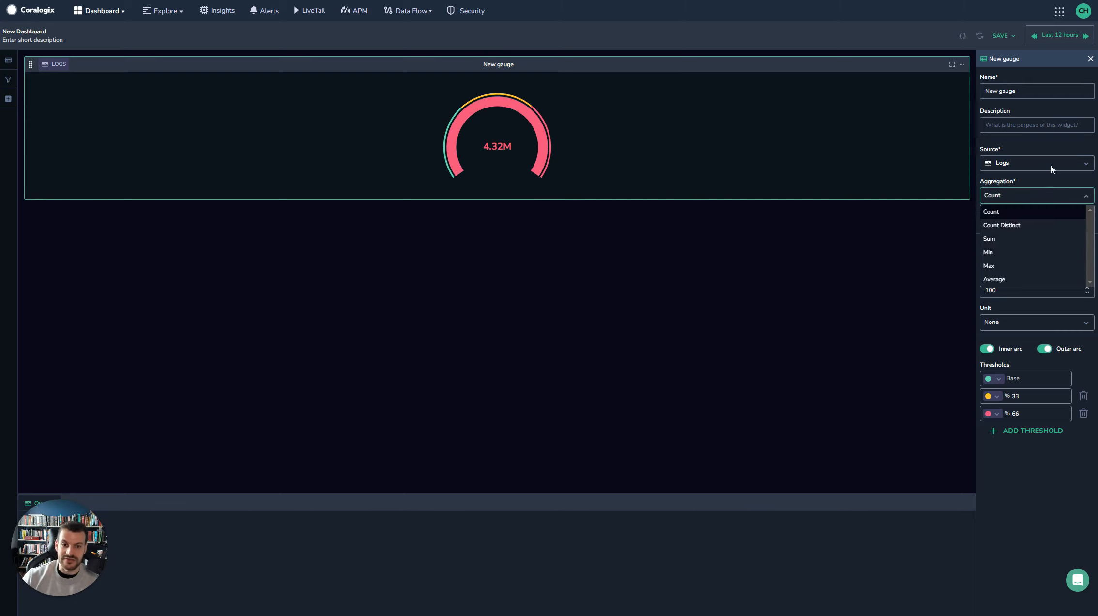
{"action": "left_click", "coordinate": [1055, 142]}
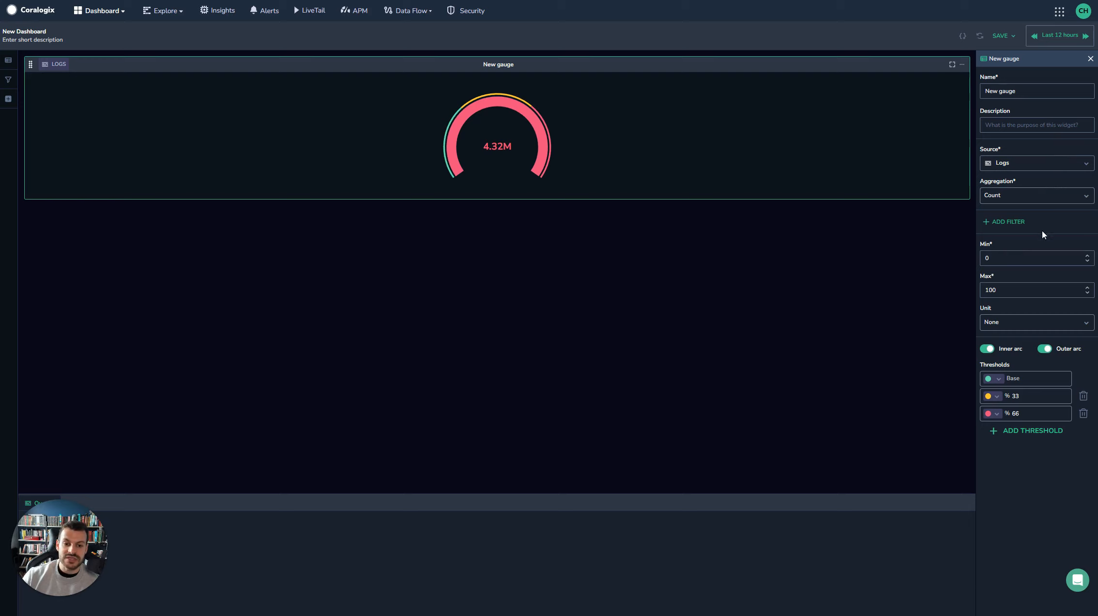
{"action": "left_click", "coordinate": [1008, 223]}
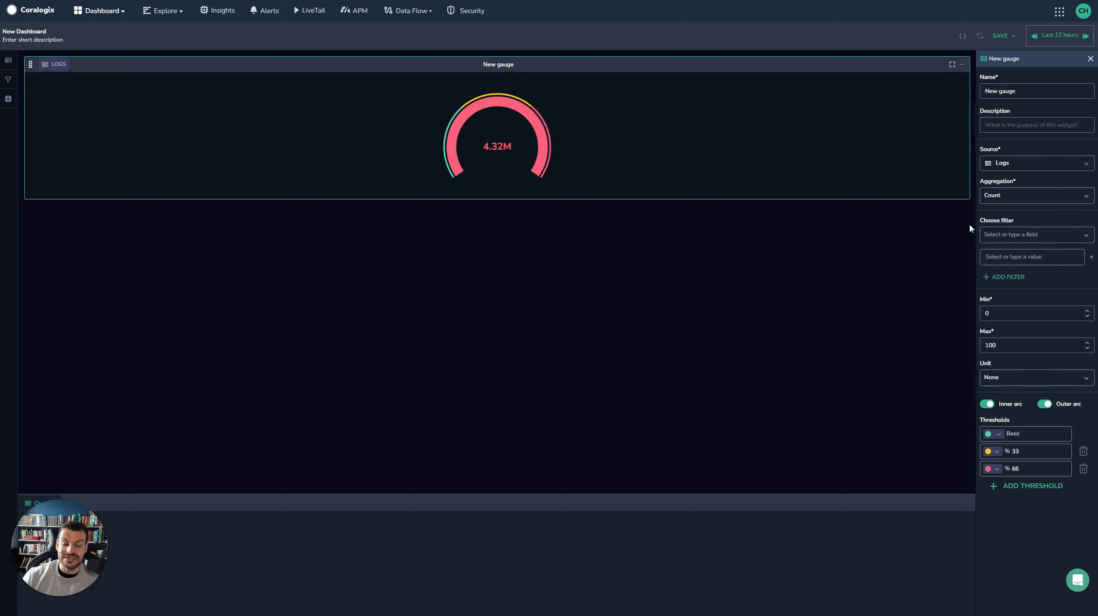
{"action": "left_click", "coordinate": [1091, 256]}
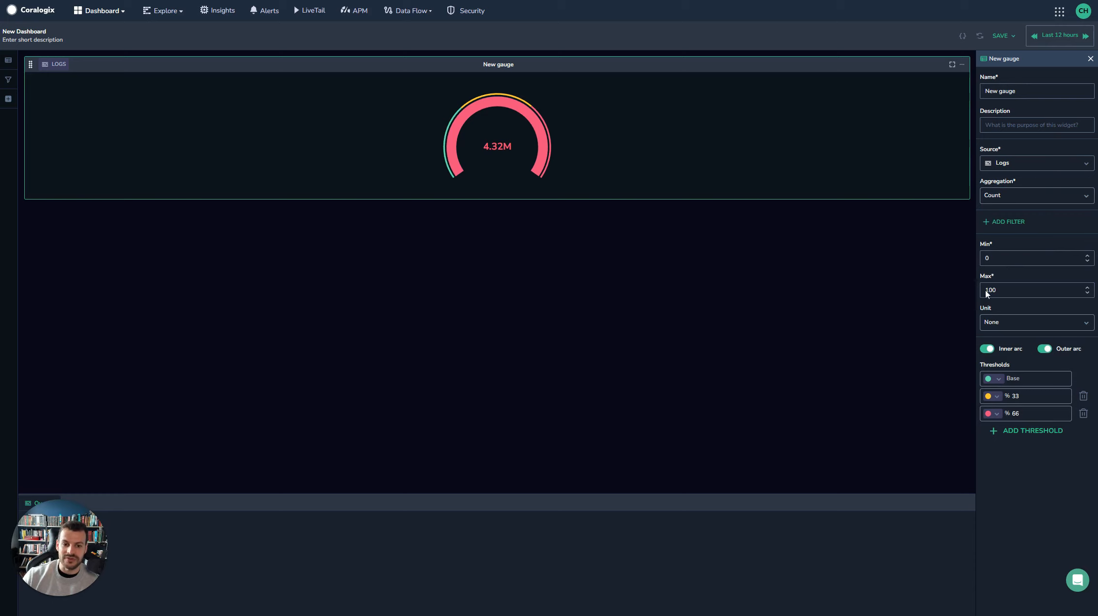
Set the gauge's maximum value to 5000000
{"action": "left_click", "coordinate": [1016, 291]}
{"action": "type", "text": "5"}
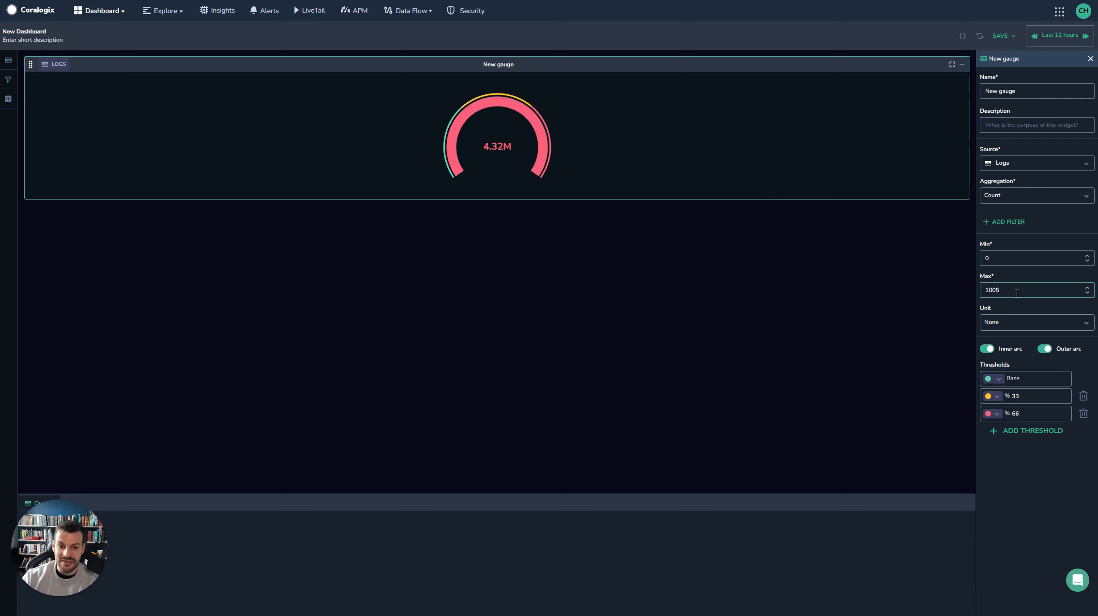
{"action": "key", "text": "BackSpace"}
{"action": "key", "text": "BackSpace"}
{"action": "key", "text": "BackSpace"}
{"action": "key", "text": "BackSpace"}
{"action": "type", "text": "500"}
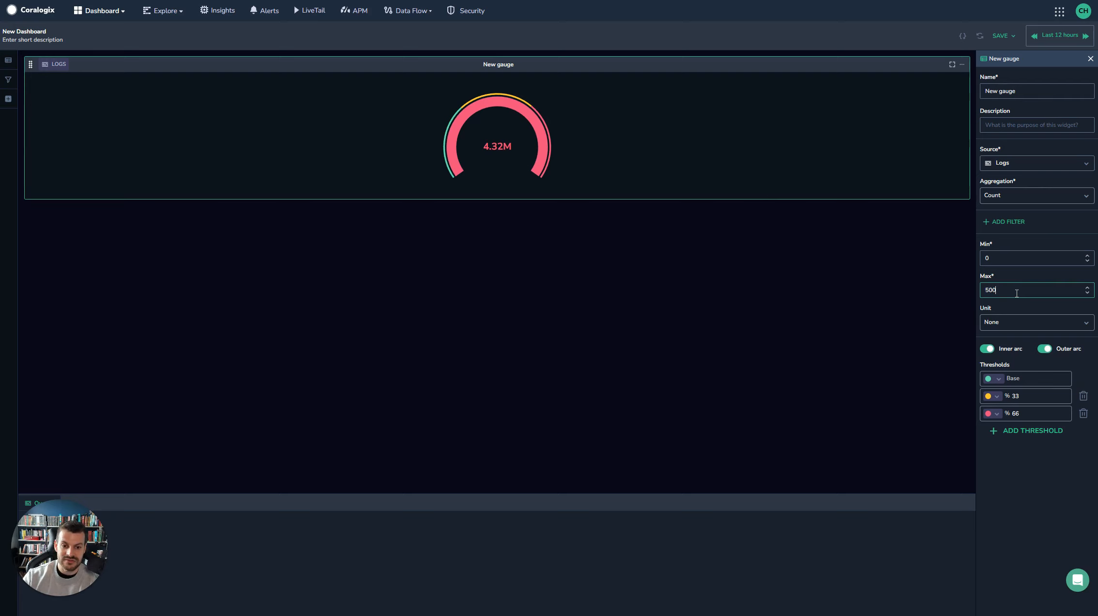
{"action": "type", "text": "0000"}
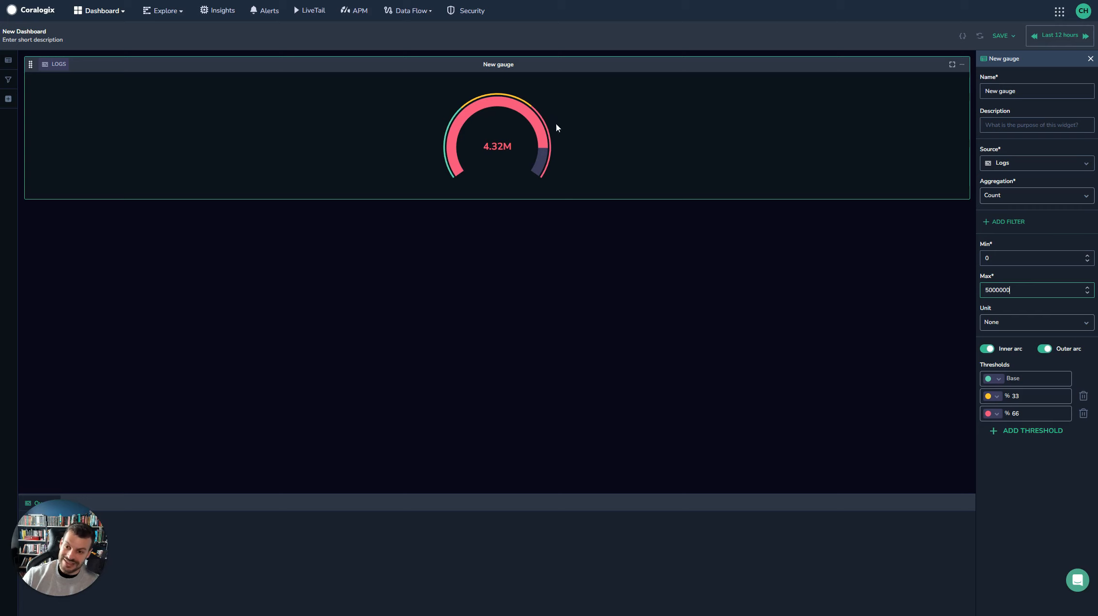
Set the gauge's red threshold to 90% and close its settings
{"action": "left_click", "coordinate": [1027, 362]}
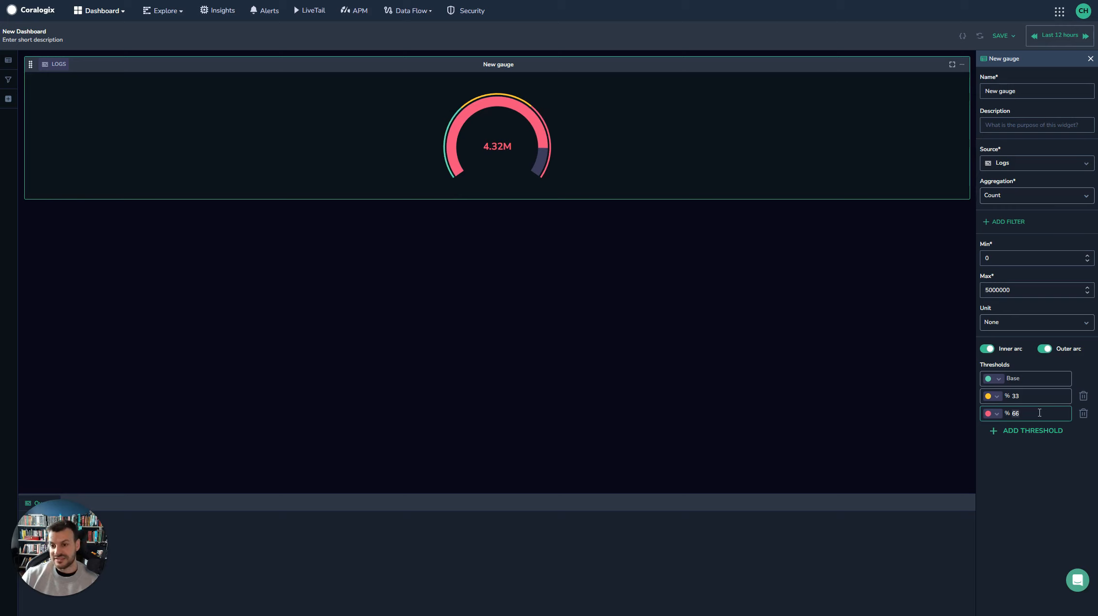
{"action": "type", "text": "90"}
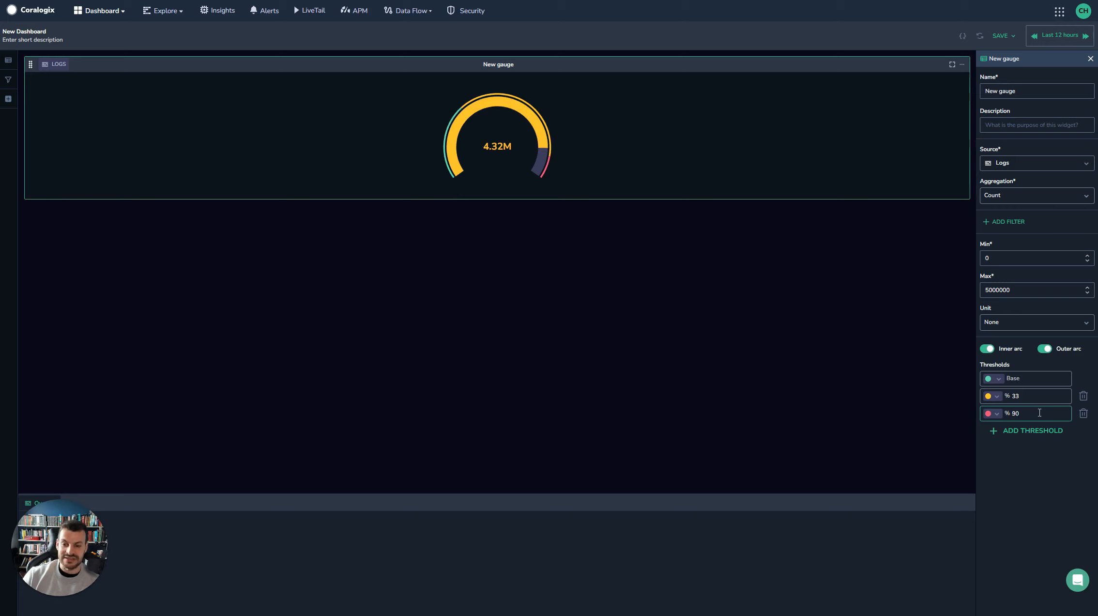
{"action": "left_click", "coordinate": [696, 319]}
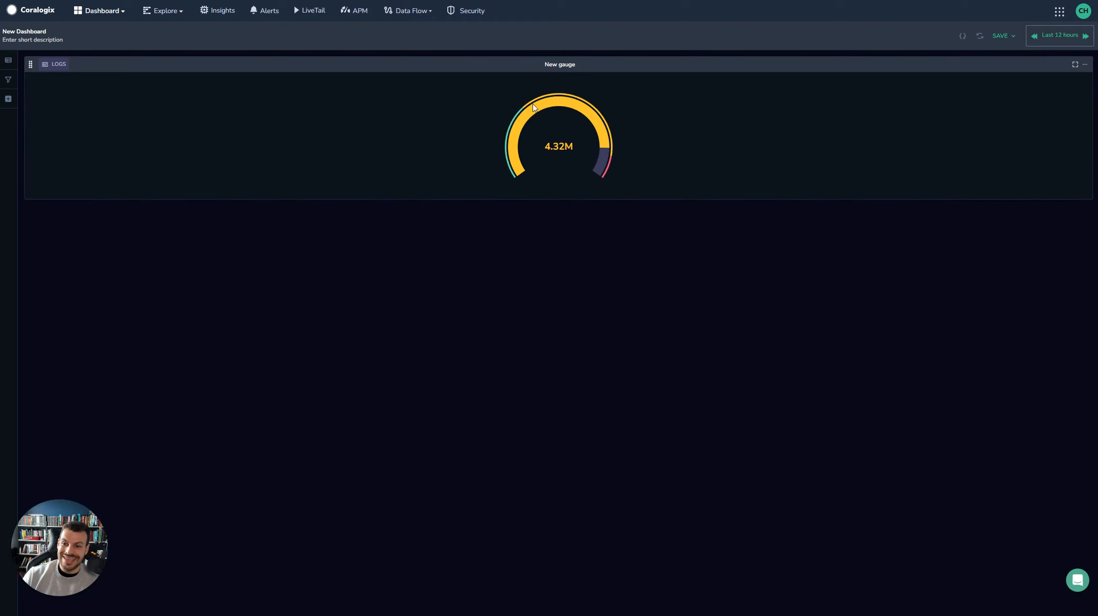
Reopen the gauge for editing and turn off both its inner and outer arcs
{"action": "left_click", "coordinate": [599, 85]}
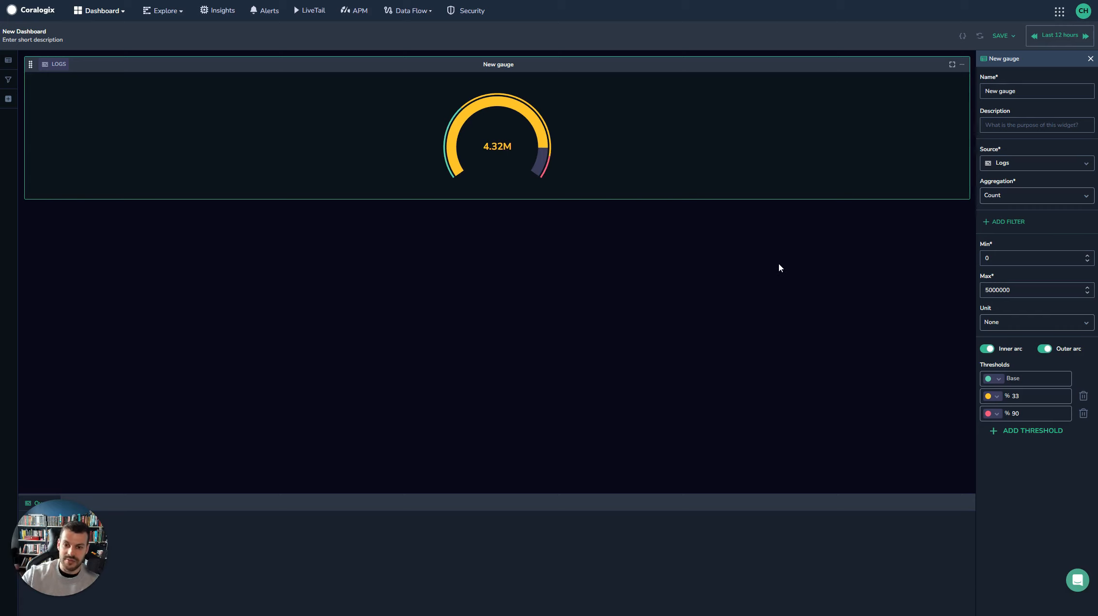
{"action": "left_click", "coordinate": [987, 348]}
{"action": "left_click", "coordinate": [1044, 349]}
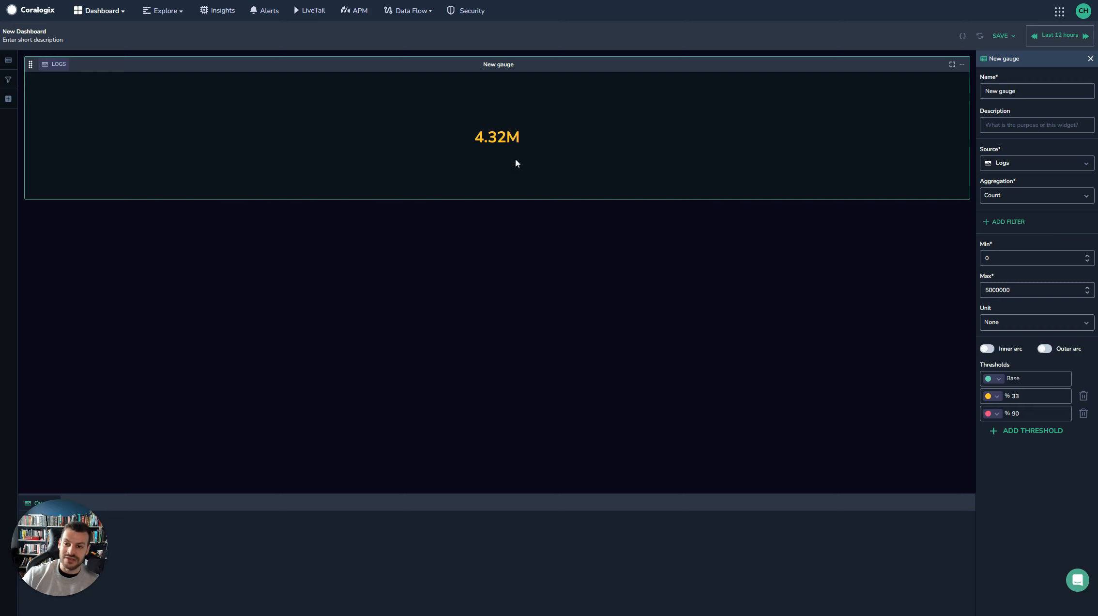
Try the red threshold at 66%, and set it back to 90%
{"action": "double_click", "coordinate": [1038, 413]}
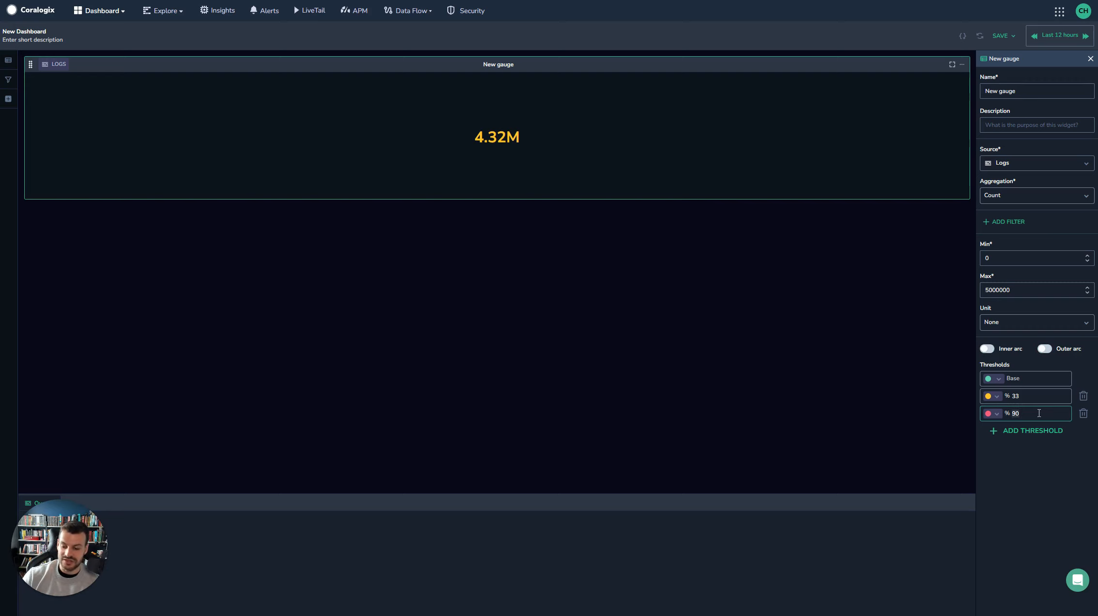
{"action": "type", "text": "66"}
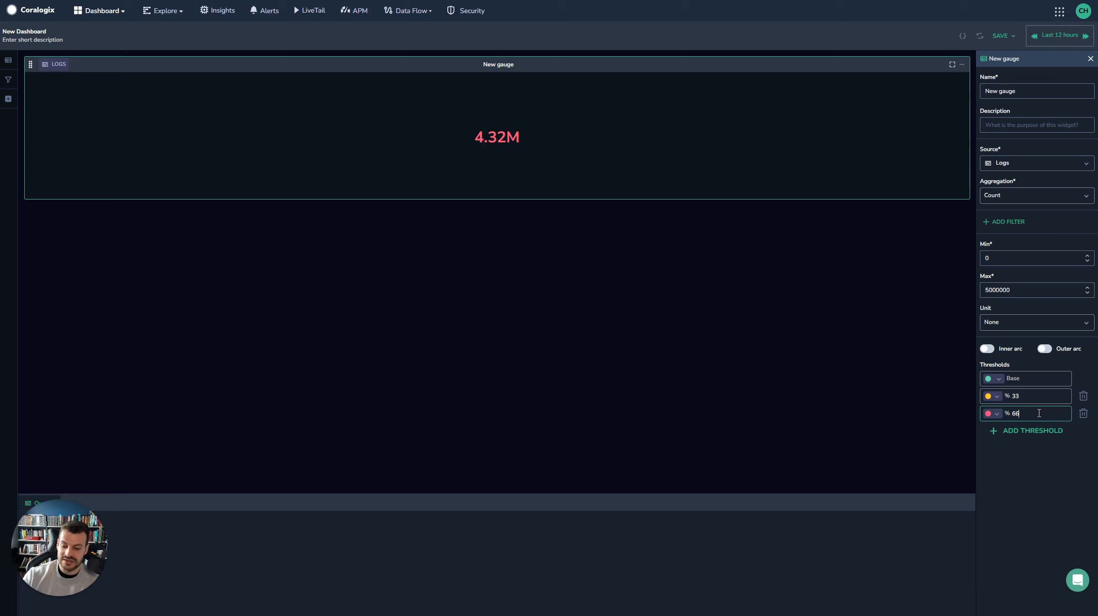
{"action": "type", "text": "90"}
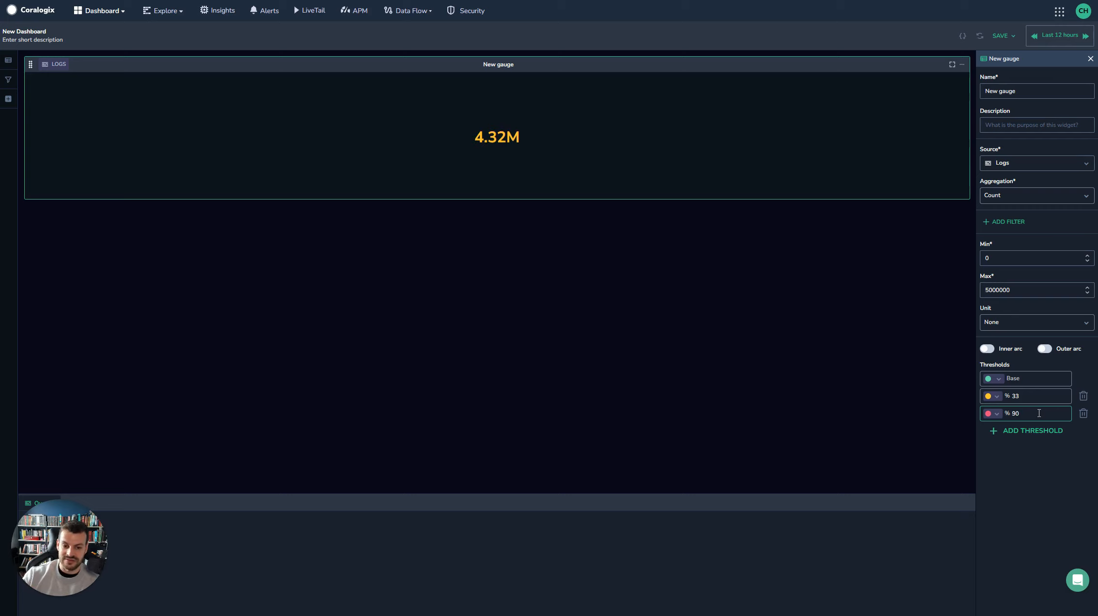
Turn the gauge's inner and outer arcs on and off again to compare the displays
{"action": "left_click", "coordinate": [987, 349]}
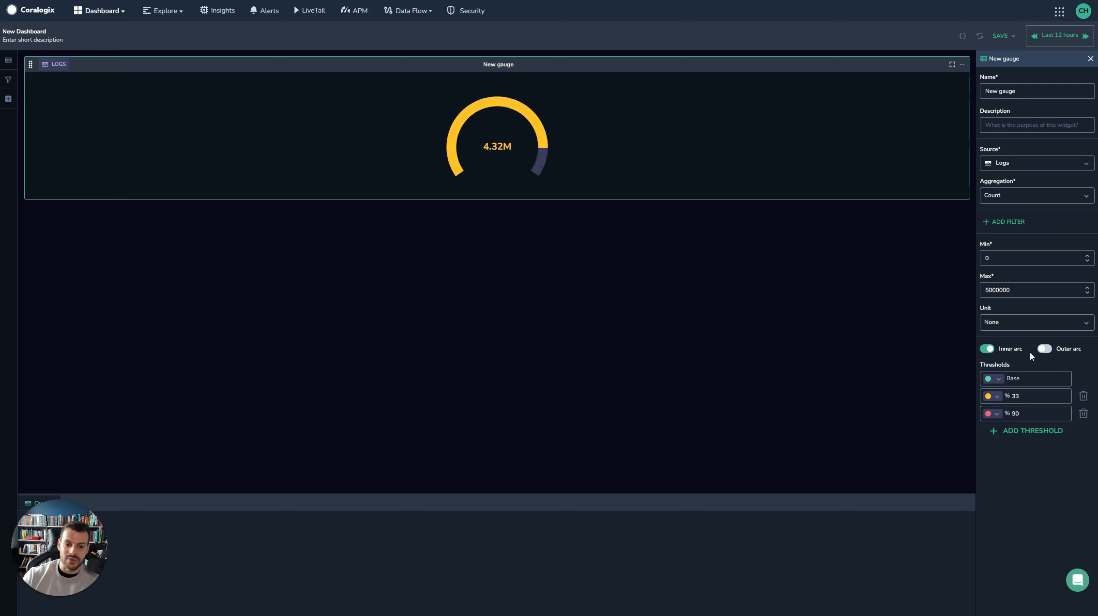
{"action": "left_click", "coordinate": [1044, 348]}
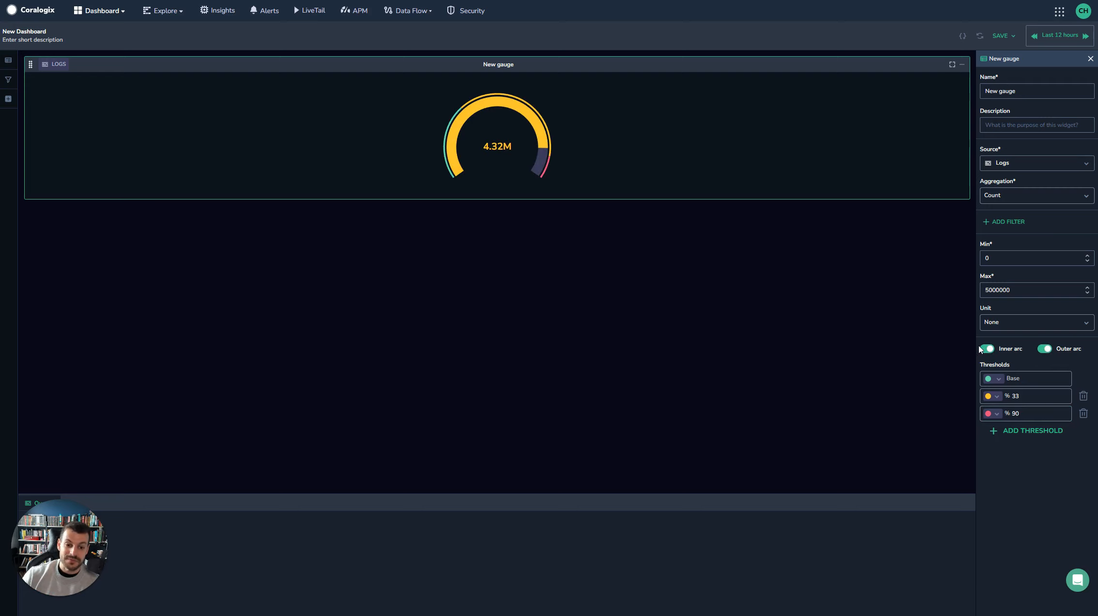
{"action": "left_click", "coordinate": [983, 349]}
{"action": "left_click", "coordinate": [1045, 349]}
Delete the gauge's yellow and red thresholds and switch its data source to Metrics
{"action": "left_click", "coordinate": [1084, 396]}
{"action": "left_click", "coordinate": [1083, 396]}
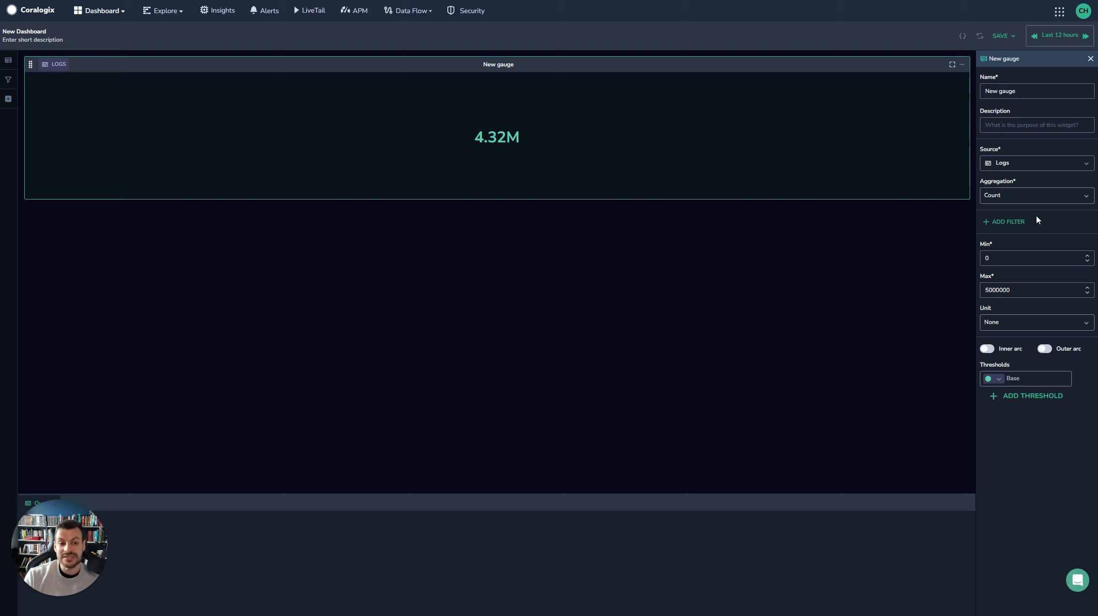
{"action": "left_click", "coordinate": [1046, 162]}
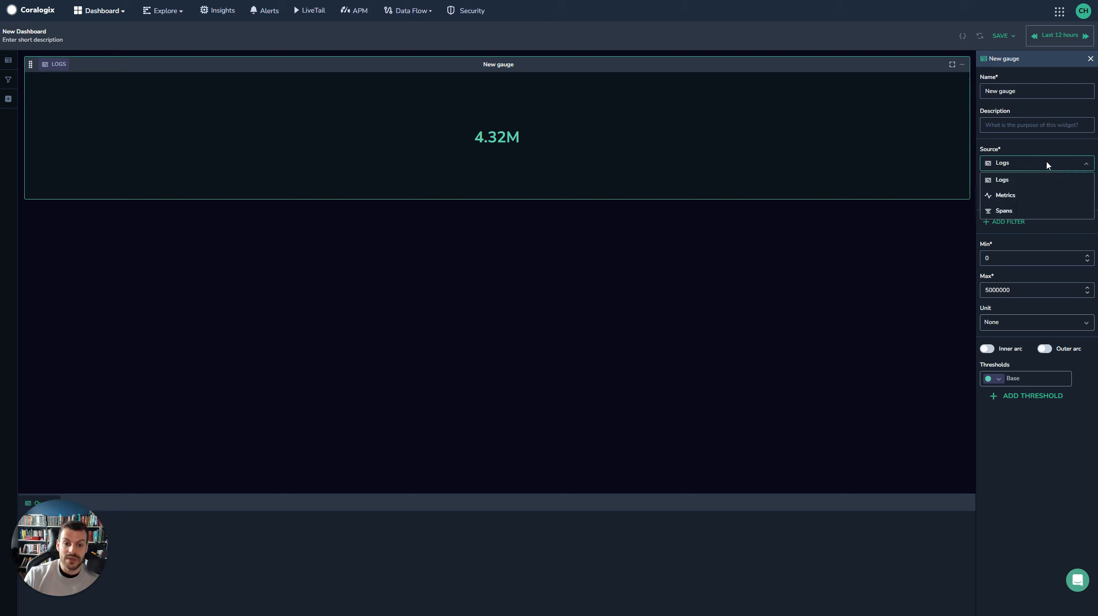
{"action": "left_click", "coordinate": [1018, 195]}
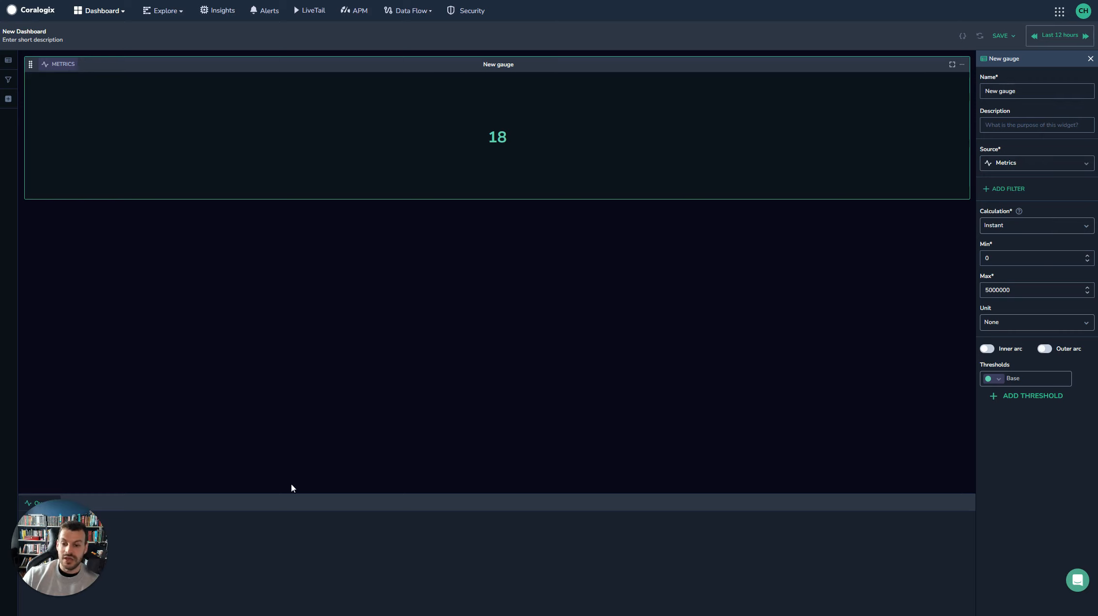
Replace the gauge's metrics query with avg(db_statement_latency)
{"action": "left_click_drag", "start_coordinate": [80, 528], "coordinate": [270, 402]}
{"action": "left_click", "coordinate": [157, 558]}
{"action": "key", "text": "ctrl+a"}
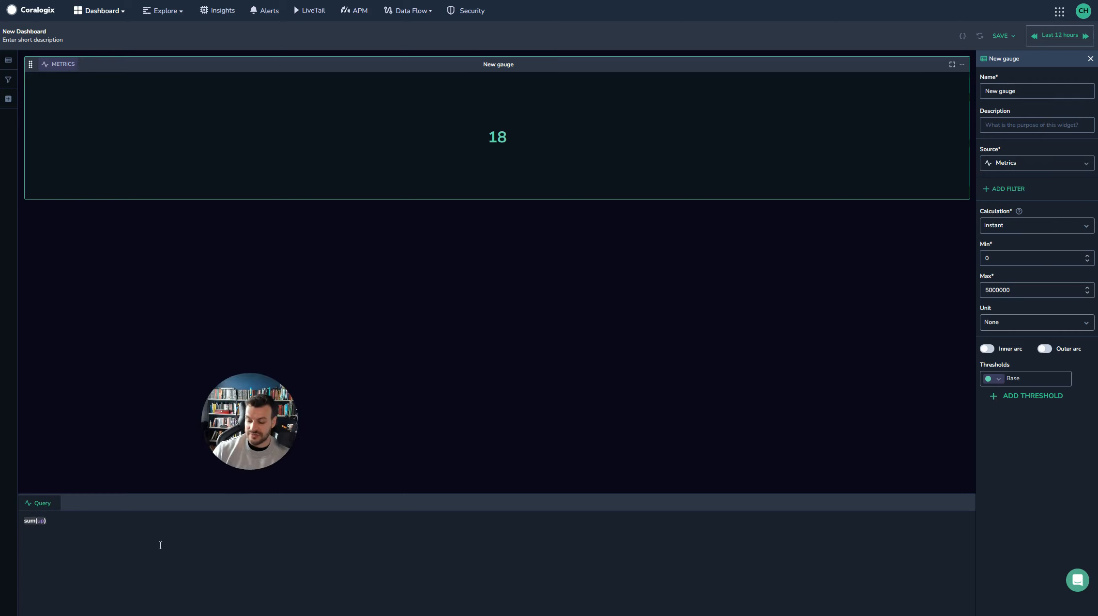
{"action": "key", "text": "BackSpace"}
{"action": "type", "text": "avg(db_"}
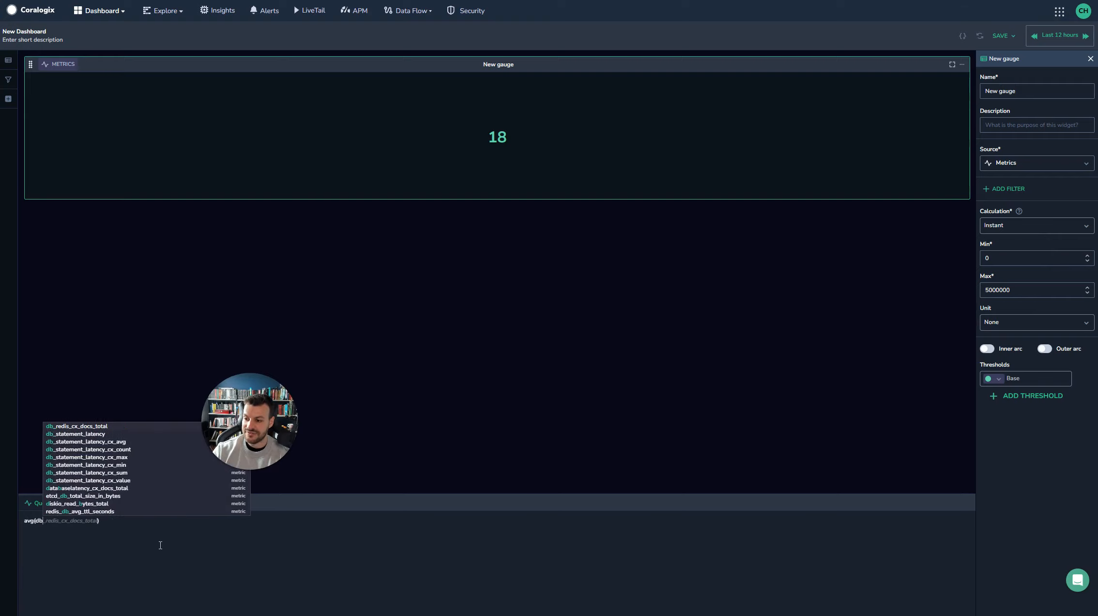
{"action": "left_click", "coordinate": [103, 434]}
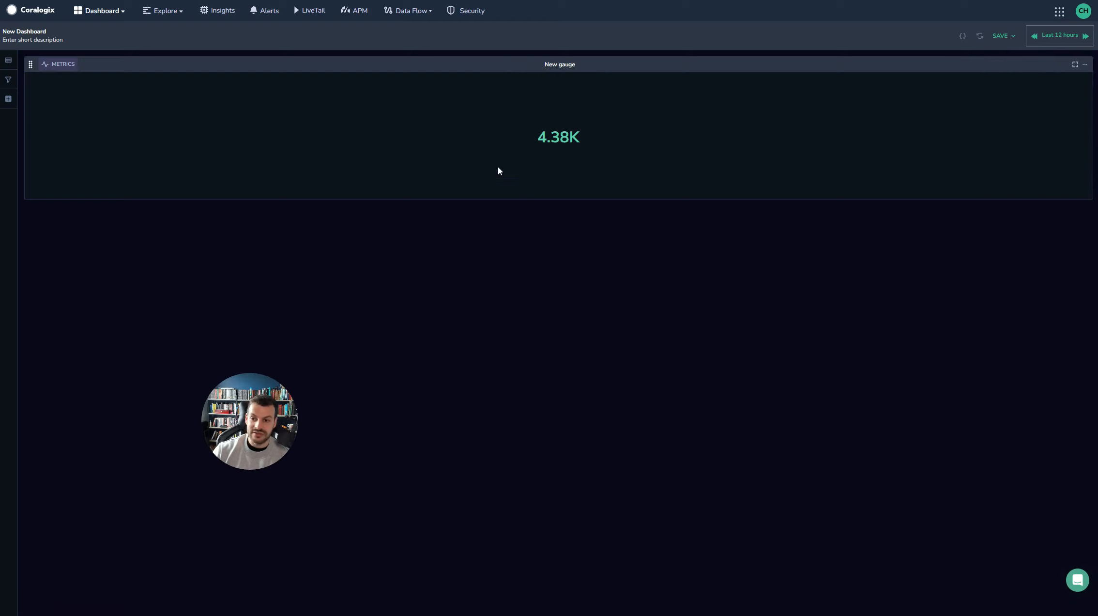
Reopen the metrics gauge for editing and enable its inner and outer arcs
{"action": "left_click", "coordinate": [511, 127]}
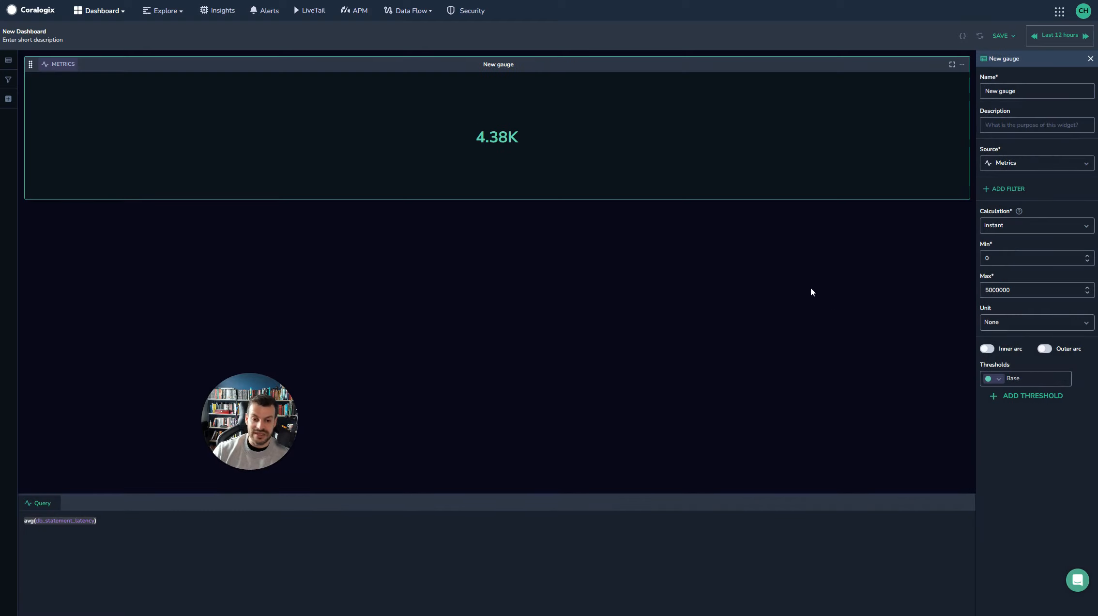
{"action": "left_click", "coordinate": [986, 349]}
{"action": "left_click", "coordinate": [1045, 349]}
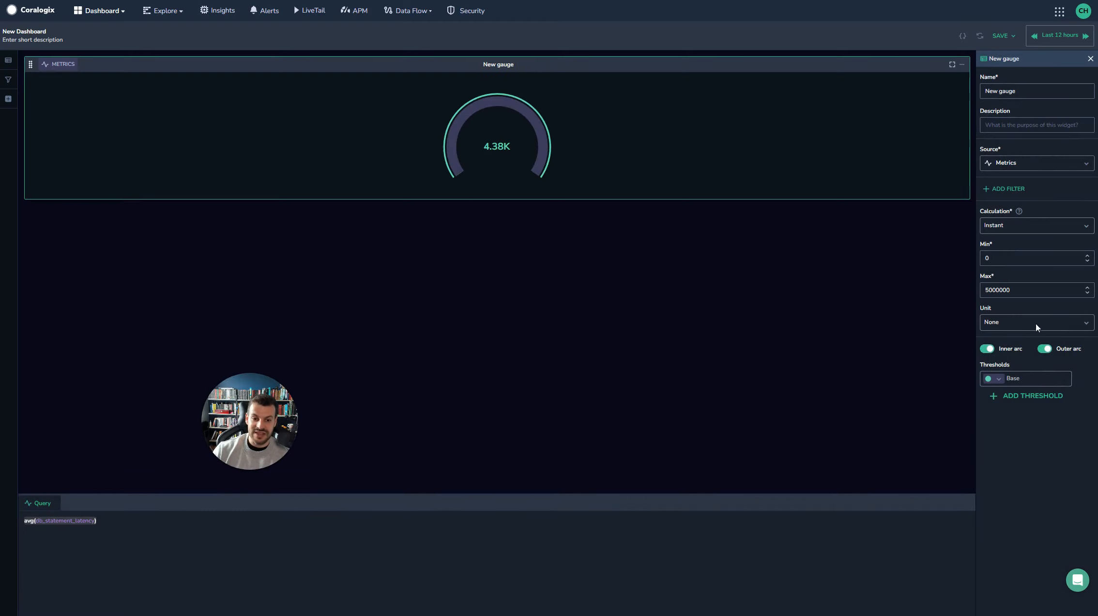
Add two thresholds to the gauge, coloring the 50% one yellow and the 75% one red
{"action": "left_click", "coordinate": [1033, 396]}
{"action": "left_click", "coordinate": [1029, 413]}
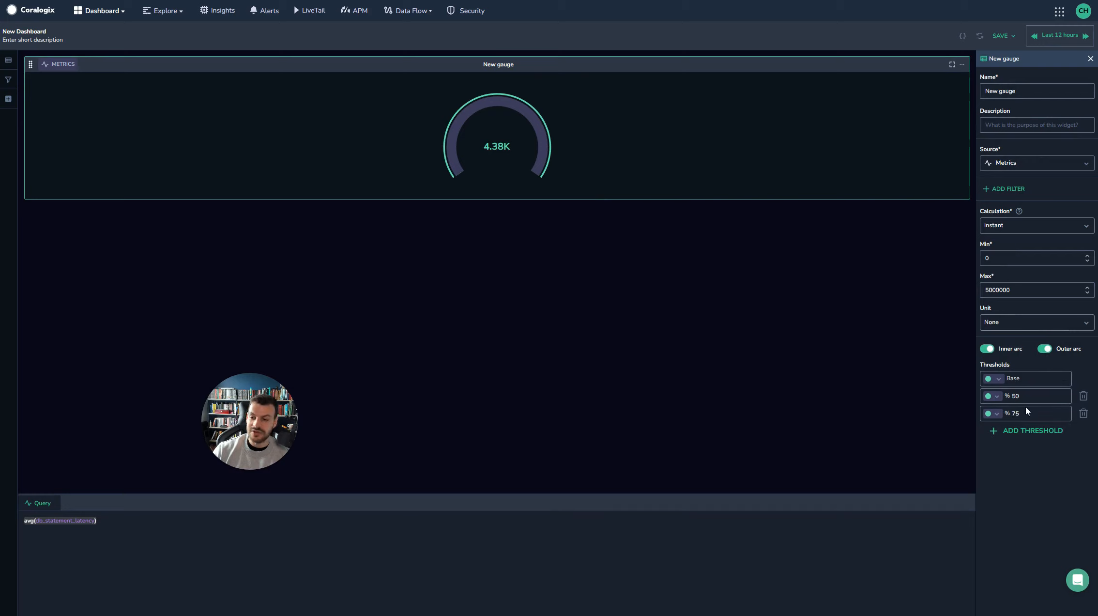
{"action": "left_click", "coordinate": [992, 395]}
{"action": "left_click", "coordinate": [993, 434]}
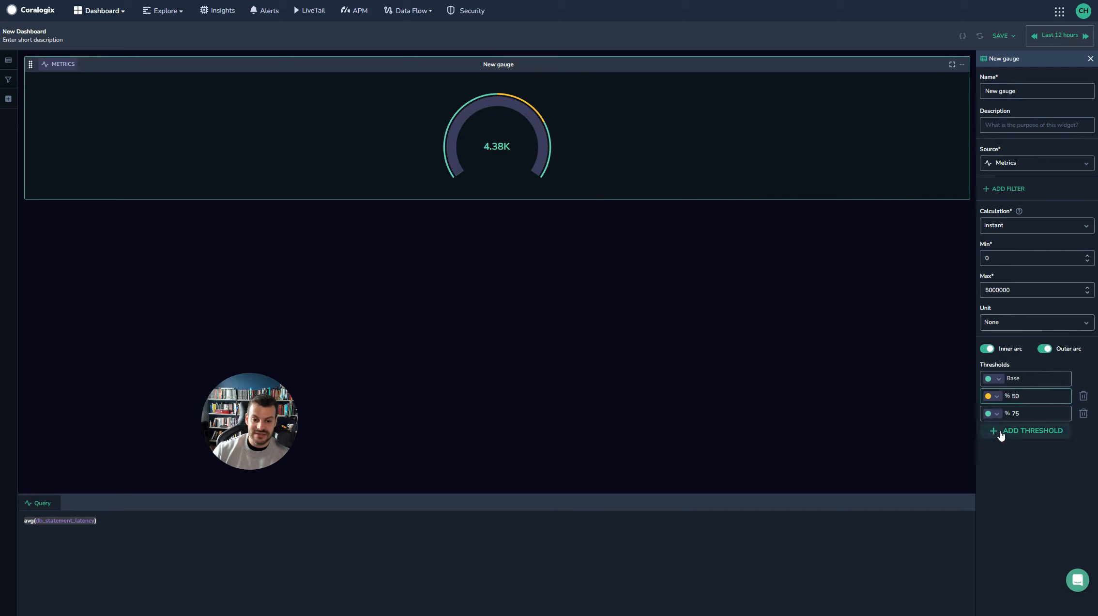
{"action": "left_click", "coordinate": [992, 413]}
{"action": "left_click", "coordinate": [993, 461]}
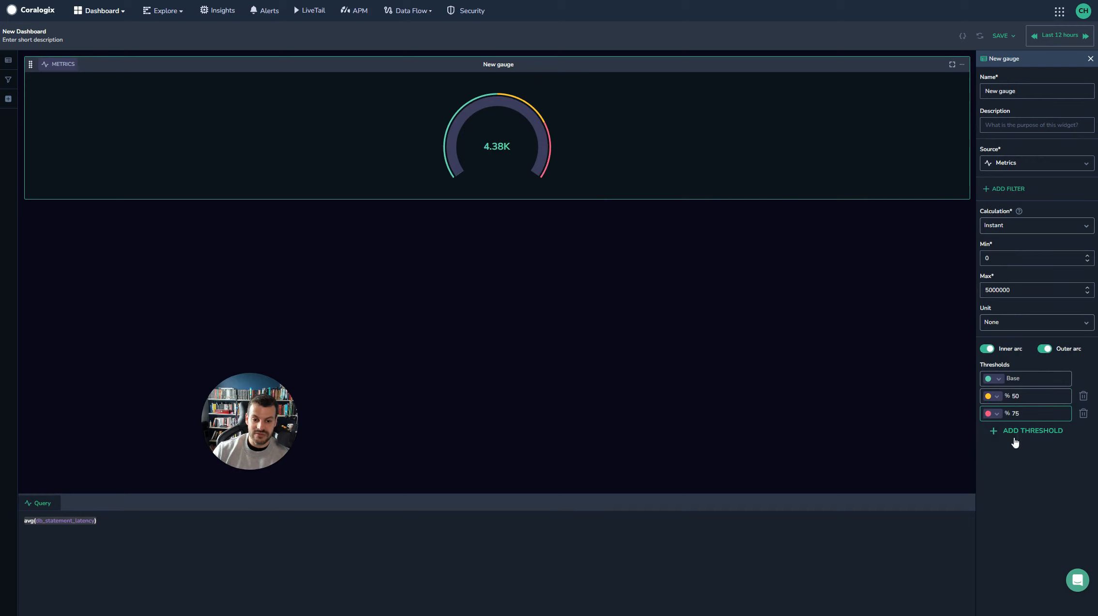
Set the metrics gauge's maximum to 5000 and its unit to Milliseconds
{"action": "double_click", "coordinate": [1023, 394]}
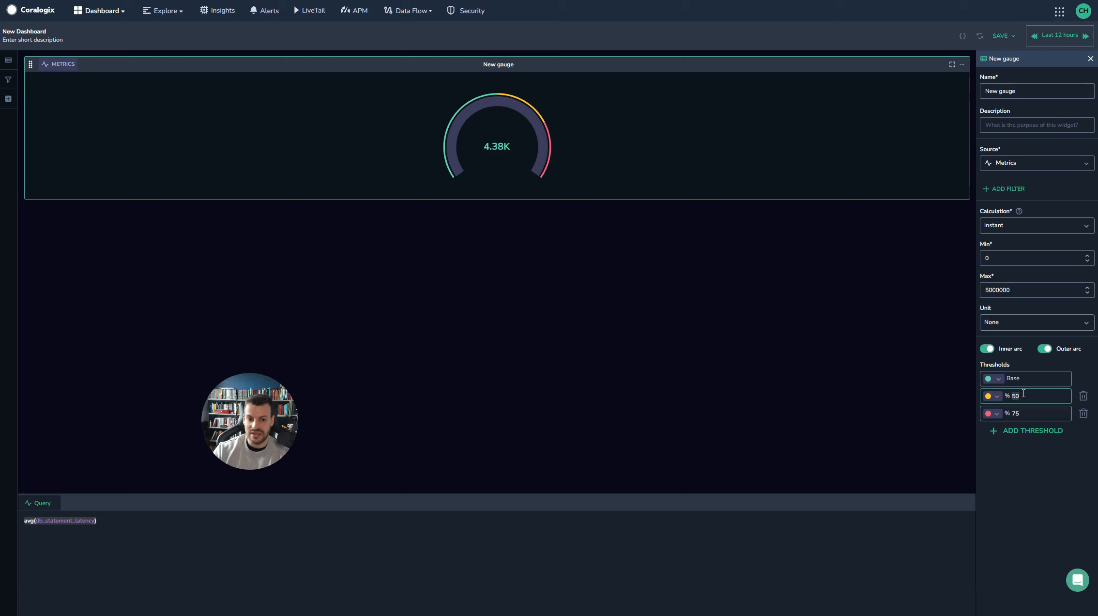
{"action": "left_click", "coordinate": [1014, 286]}
{"action": "double_click", "coordinate": [1010, 284]}
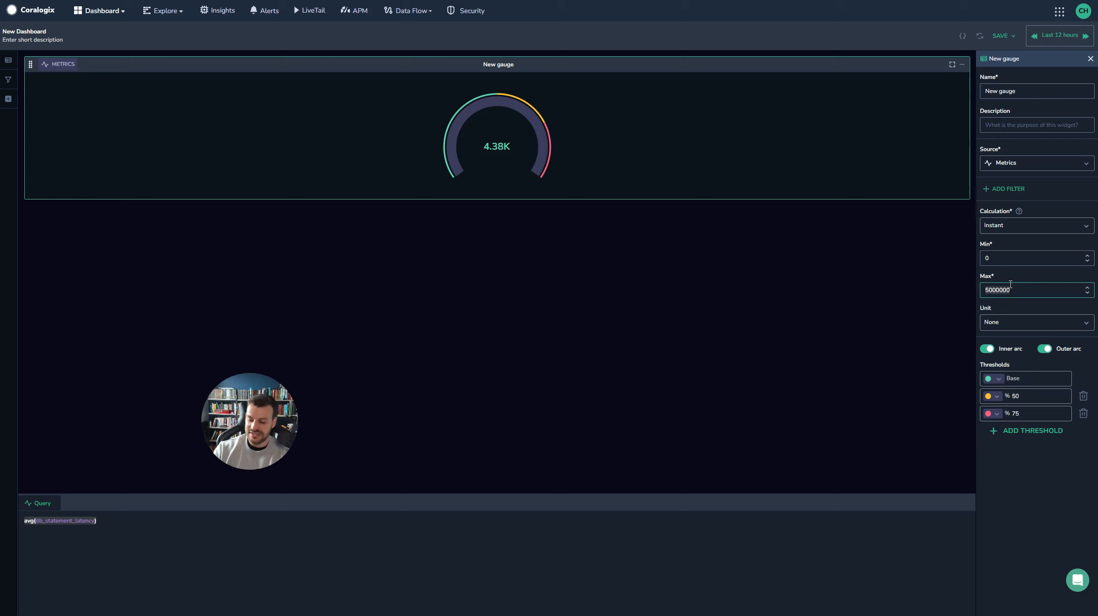
{"action": "type", "text": "5000"}
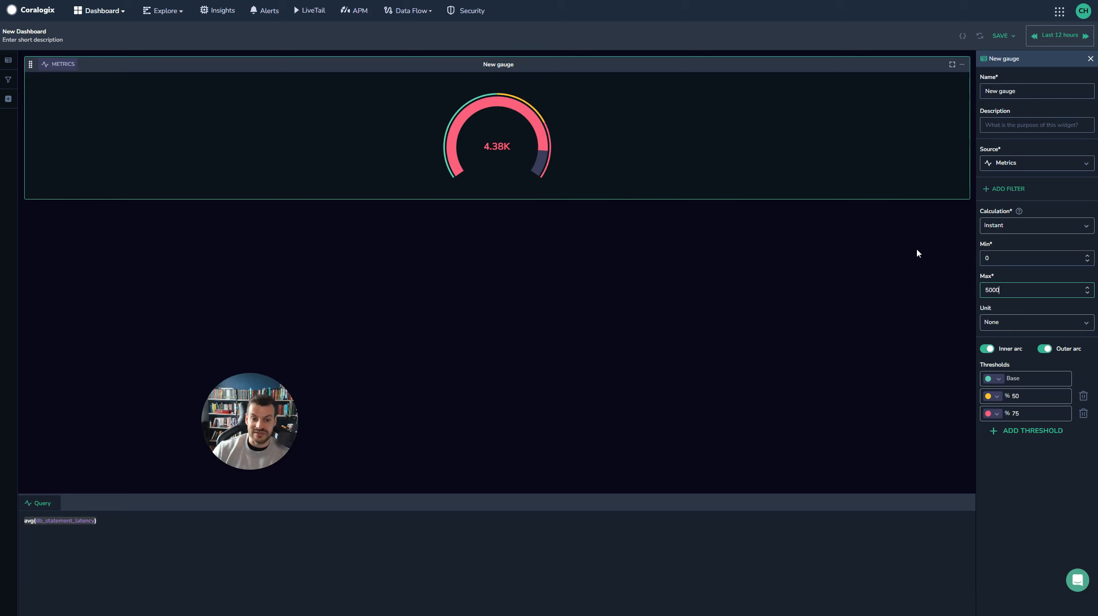
{"action": "left_click", "coordinate": [1044, 323]}
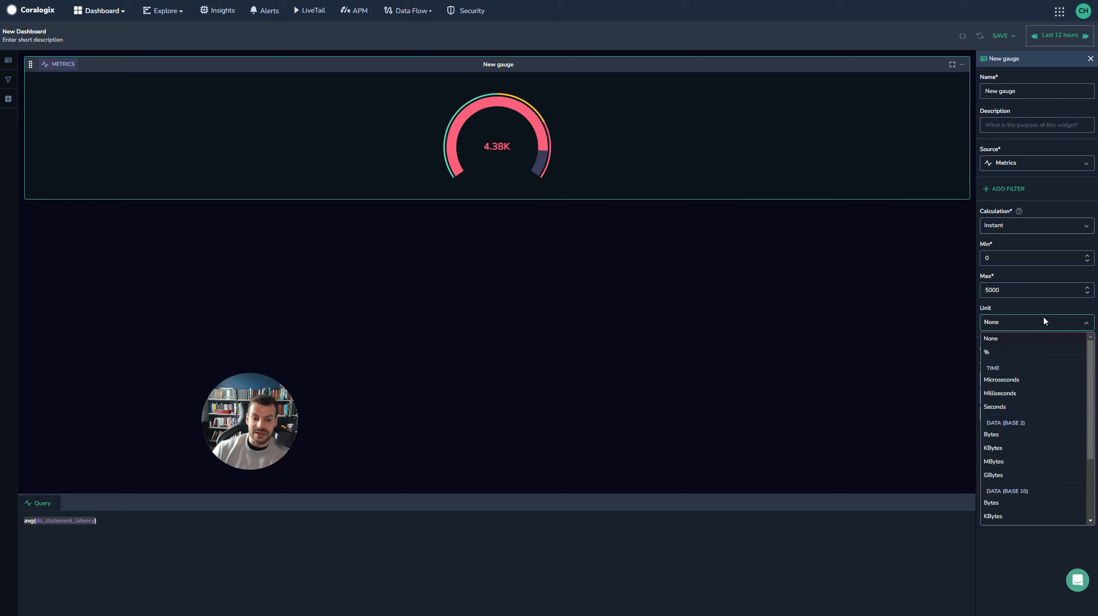
{"action": "left_click", "coordinate": [1023, 392]}
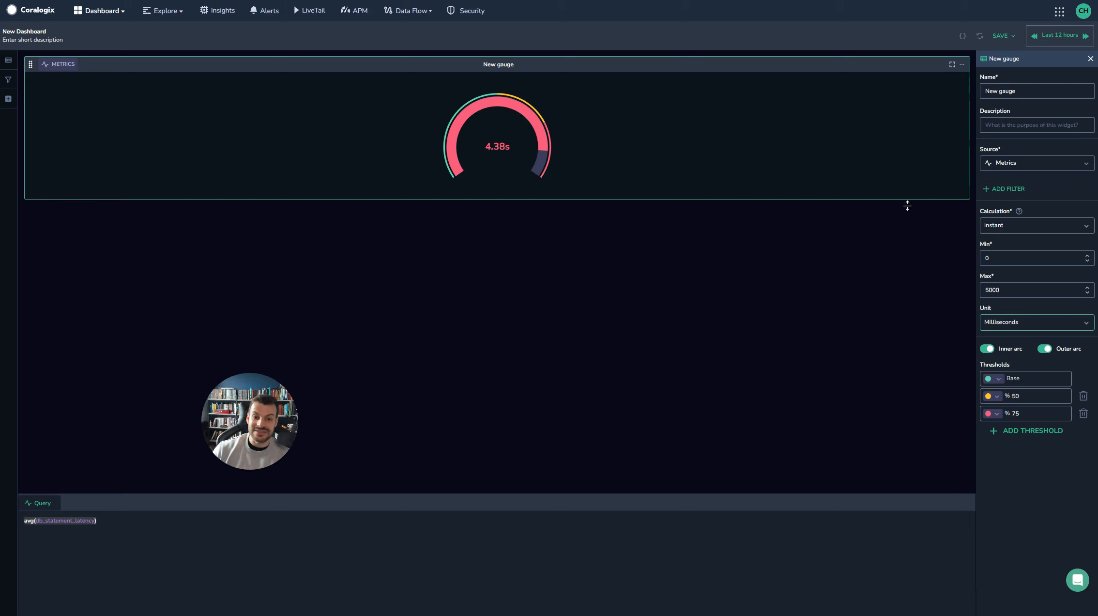
Try the Min, Max, Avg, Sum and Last calculations on the gauge and return it to Instant
{"action": "left_click", "coordinate": [1038, 228]}
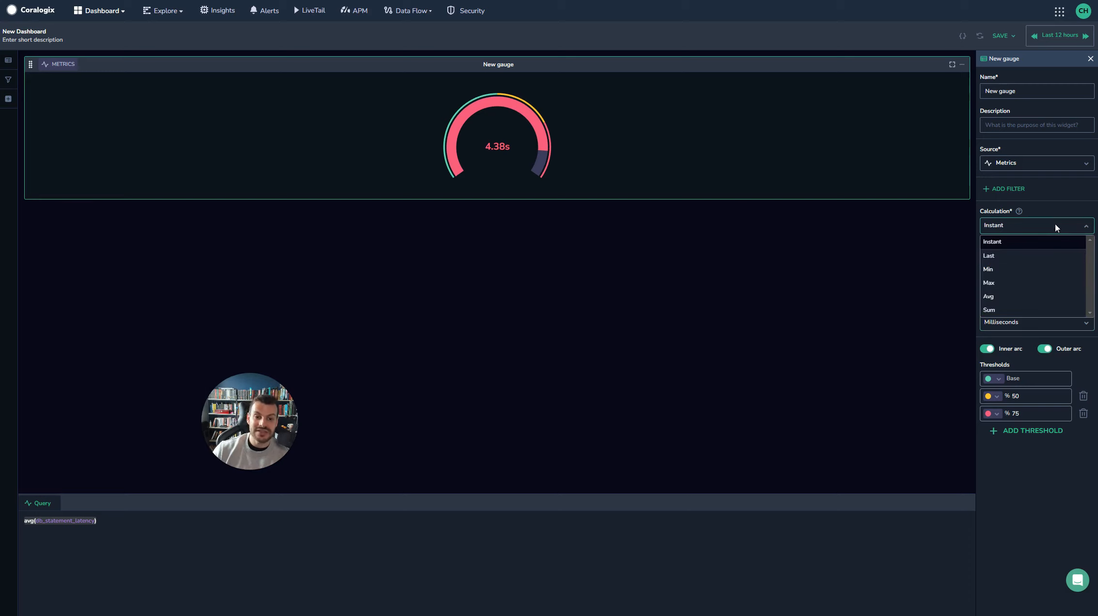
{"action": "left_click", "coordinate": [1023, 269]}
{"action": "left_click", "coordinate": [1028, 228]}
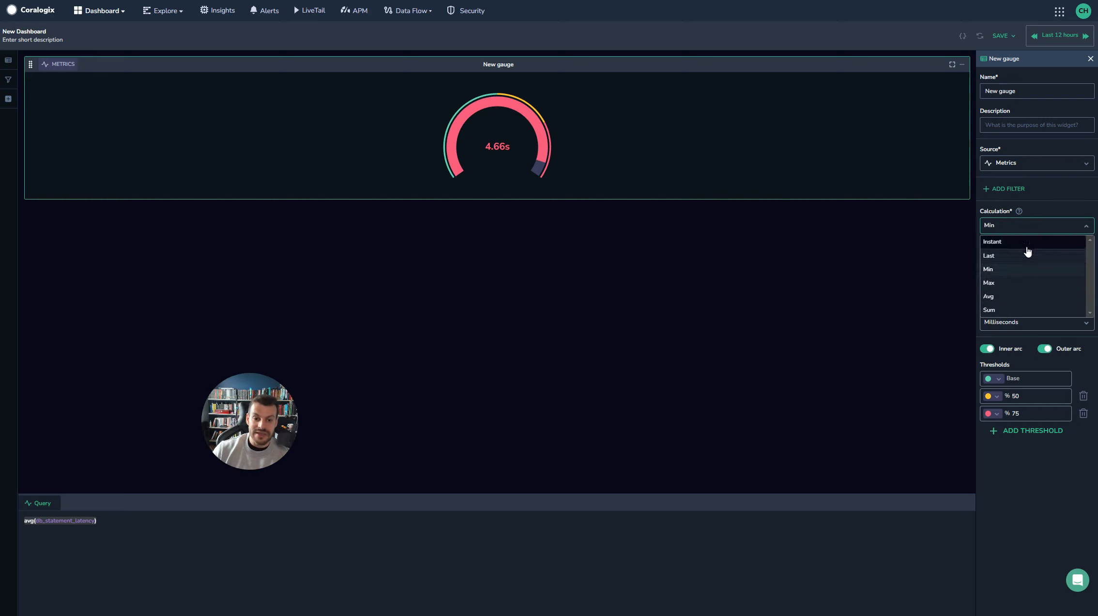
{"action": "left_click", "coordinate": [1017, 284]}
{"action": "left_click", "coordinate": [1024, 226]}
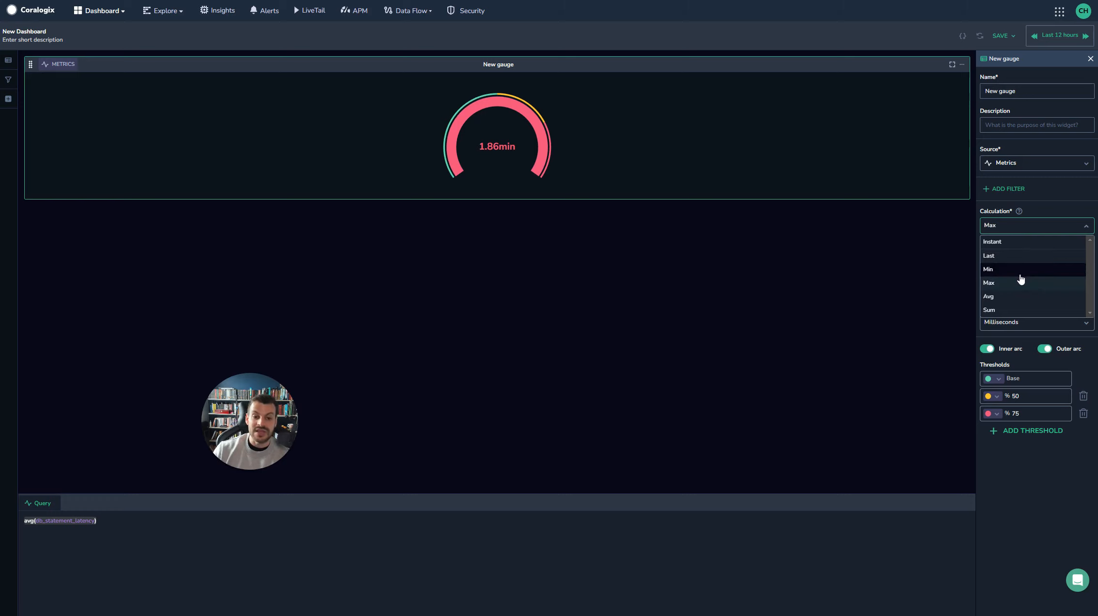
{"action": "left_click", "coordinate": [1017, 296]}
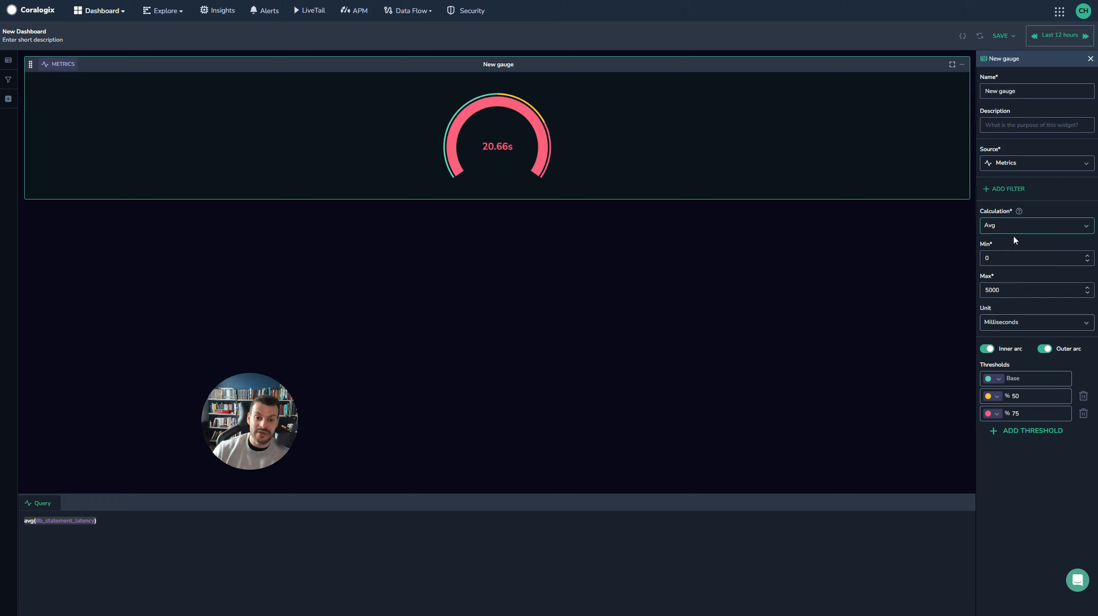
{"action": "left_click", "coordinate": [1013, 226]}
{"action": "left_click", "coordinate": [1009, 307]}
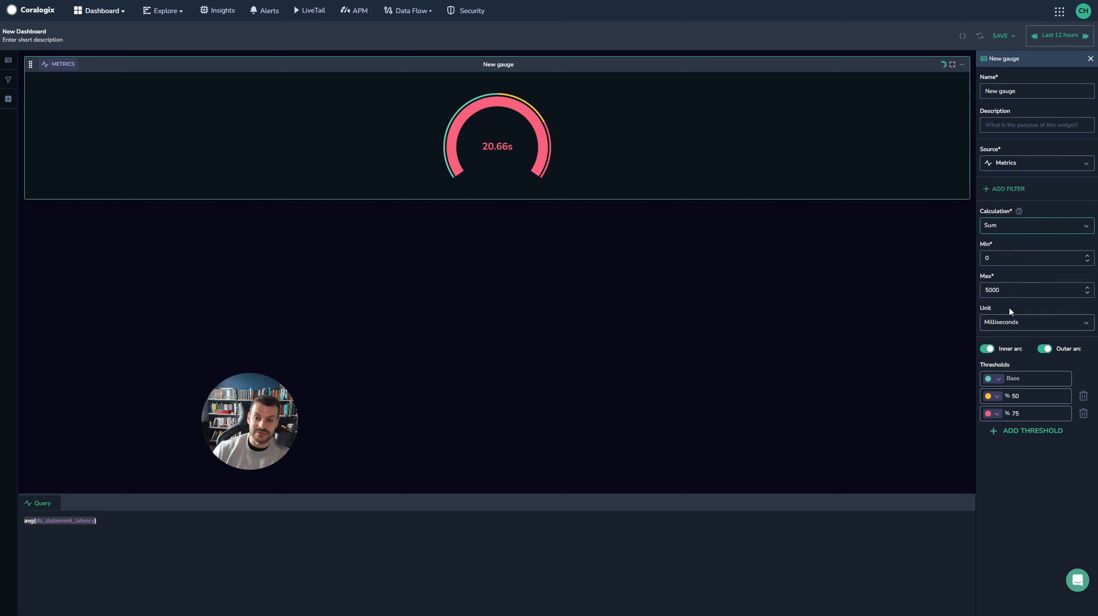
{"action": "left_click", "coordinate": [1002, 229]}
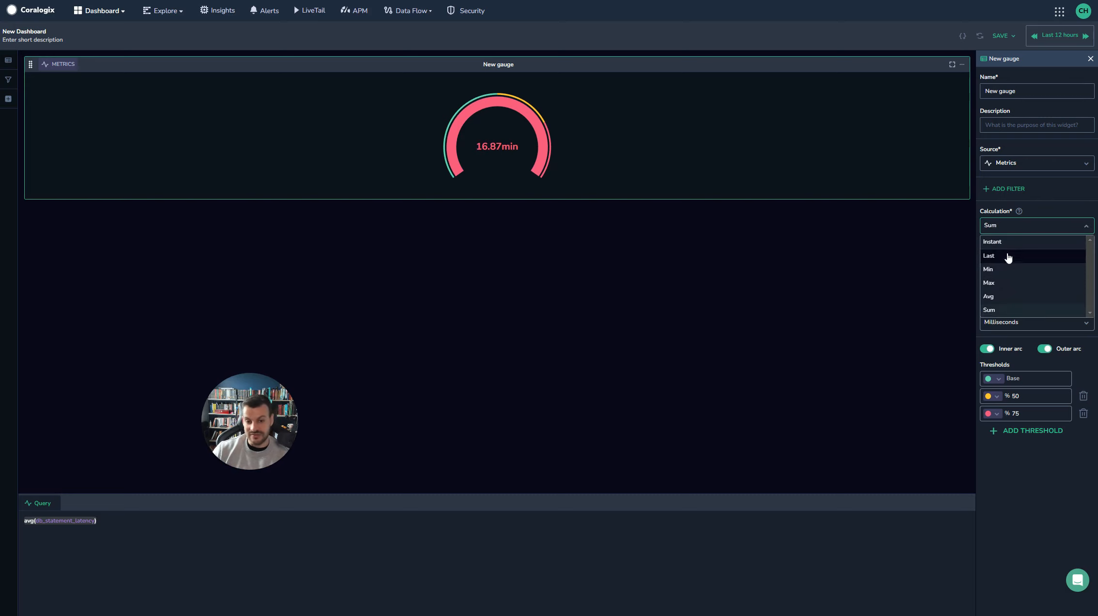
{"action": "left_click", "coordinate": [1007, 257]}
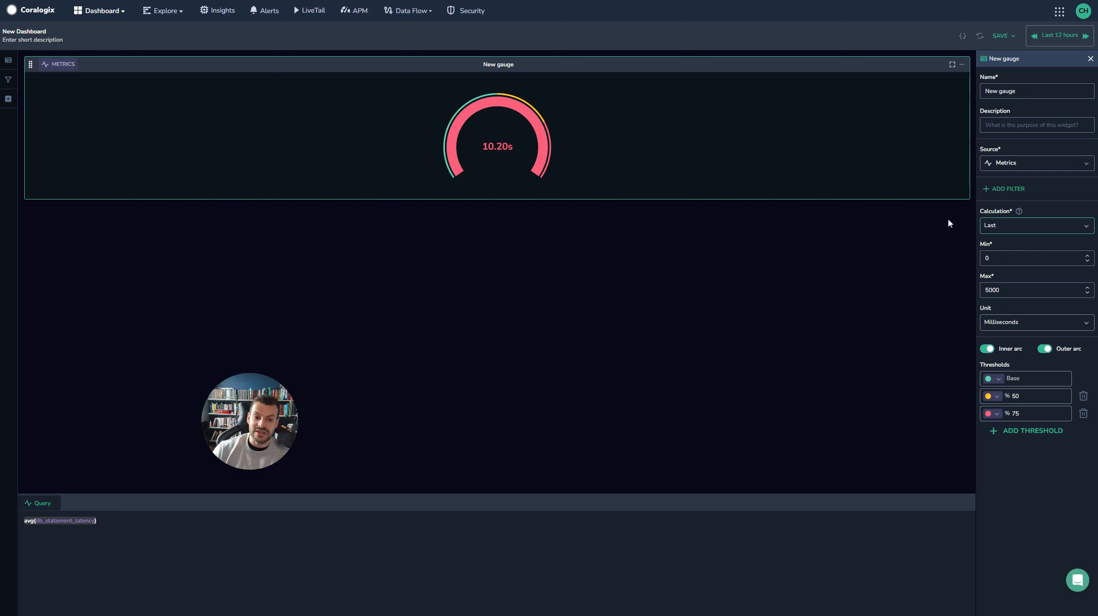
{"action": "left_click", "coordinate": [1018, 225]}
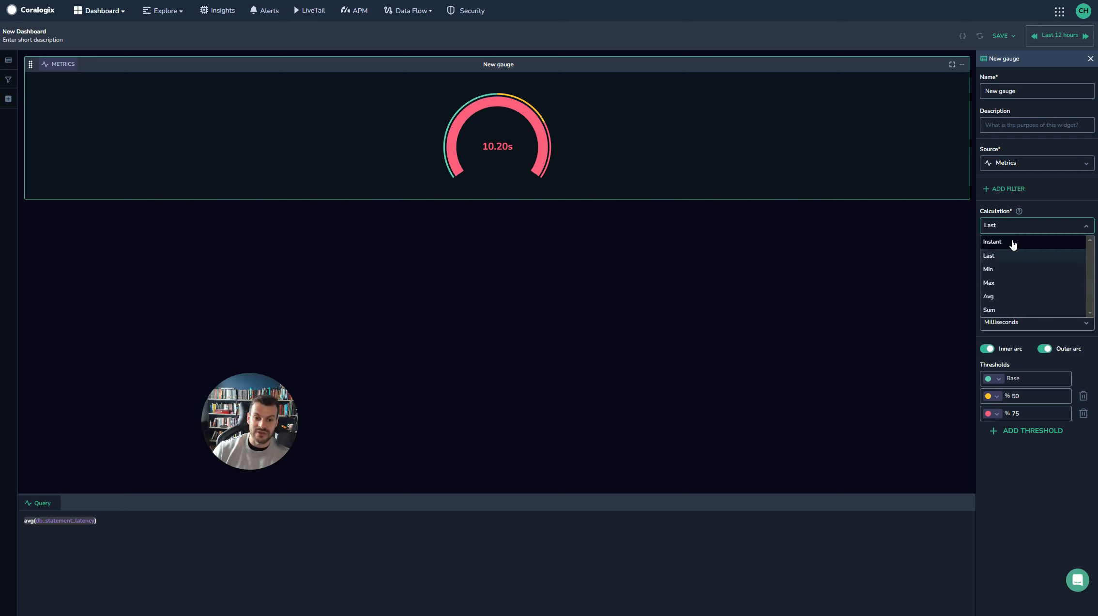
{"action": "left_click", "coordinate": [1025, 243]}
{"action": "mouse_move", "coordinate": [1017, 213]}
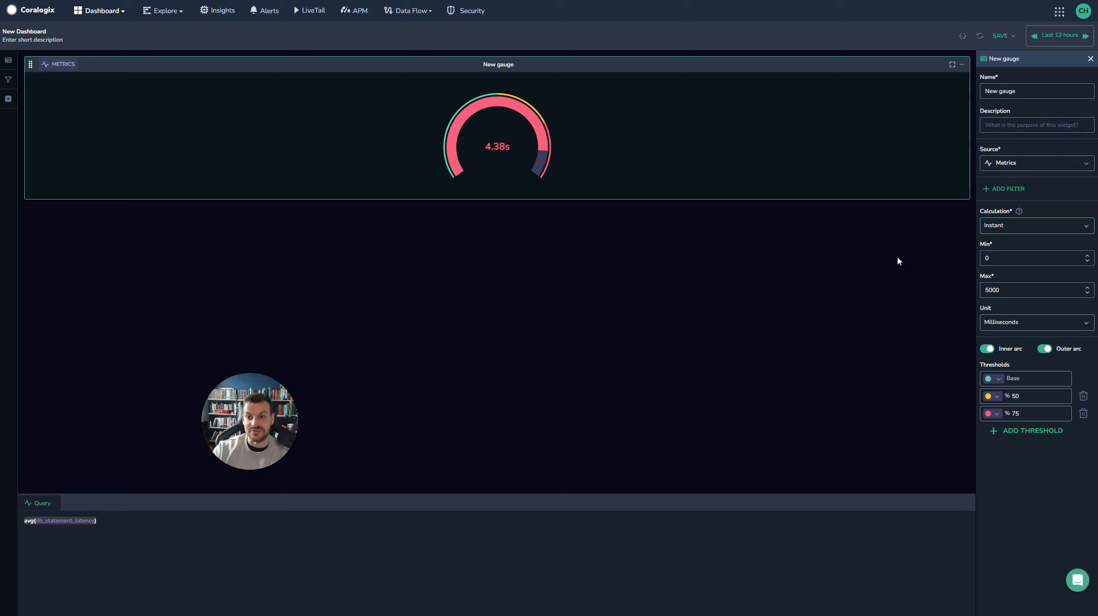
Switch the gauge's data source to Spans and restrict it to errors only
{"action": "left_click", "coordinate": [1016, 164]}
{"action": "left_click", "coordinate": [1036, 195]}
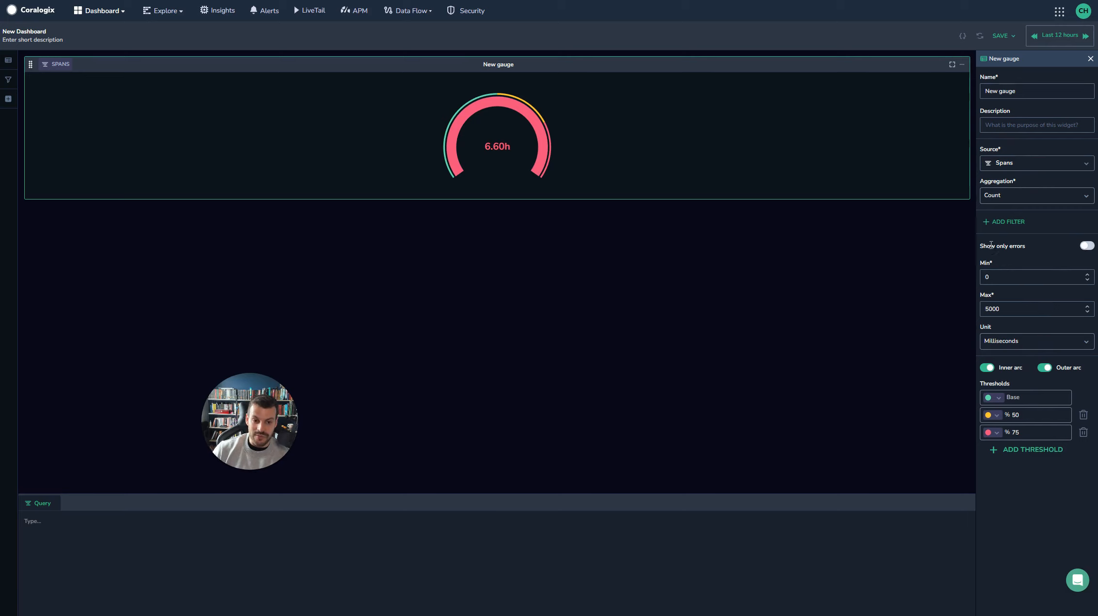
{"action": "left_click", "coordinate": [1087, 246]}
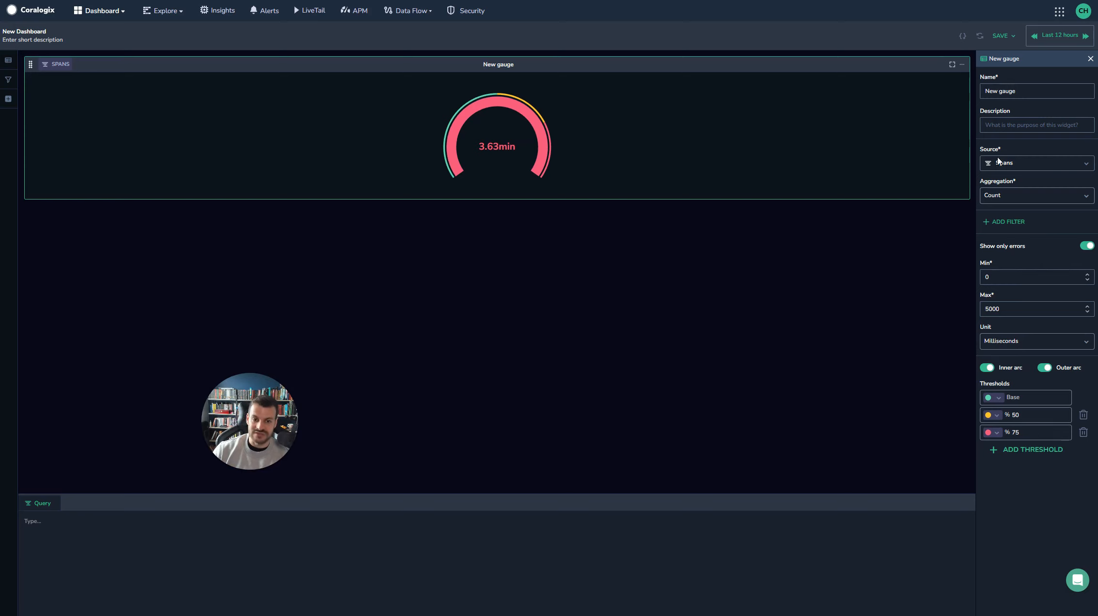
Set the spans aggregation to Min on the Duration field and close the gauge's settings
{"action": "left_click", "coordinate": [1031, 198]}
{"action": "left_click", "coordinate": [1017, 228]}
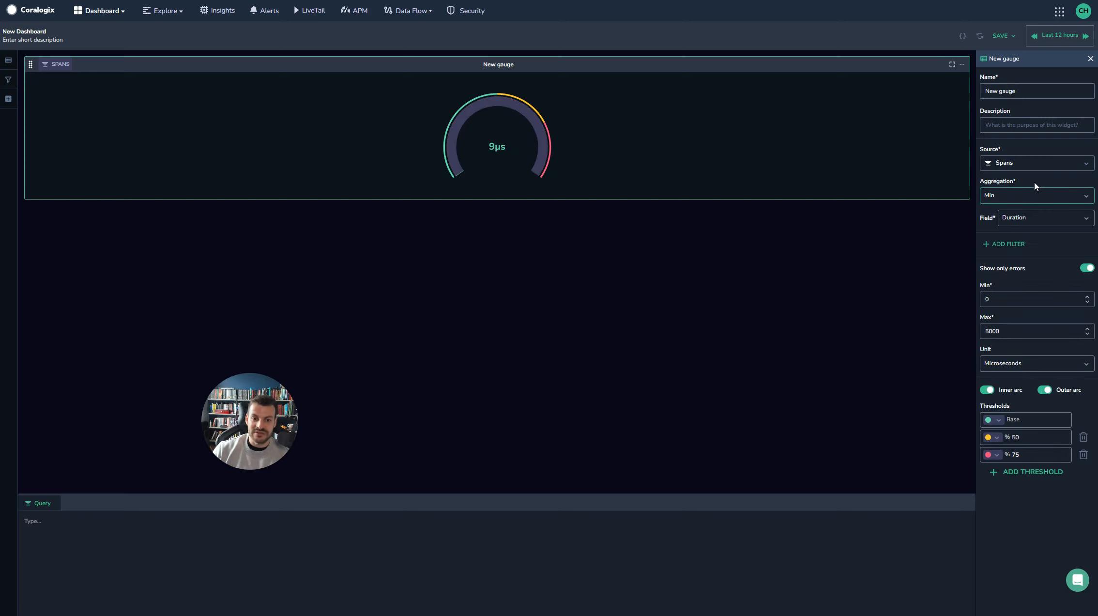
{"action": "left_click", "coordinate": [1035, 219]}
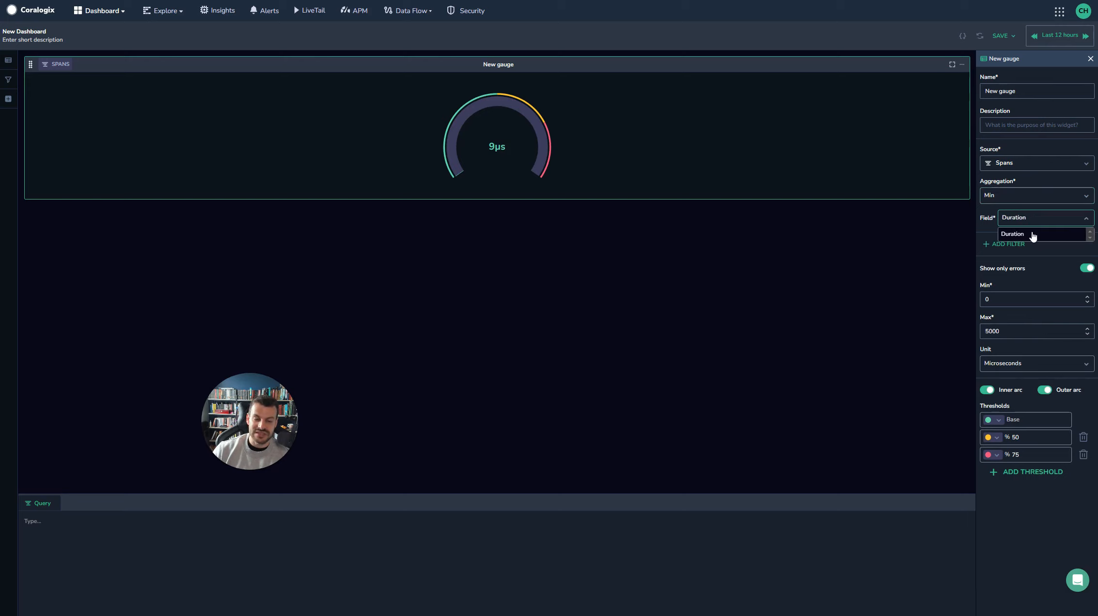
{"action": "left_click", "coordinate": [1032, 234]}
{"action": "left_click", "coordinate": [1064, 217]}
{"action": "left_click", "coordinate": [1064, 216]}
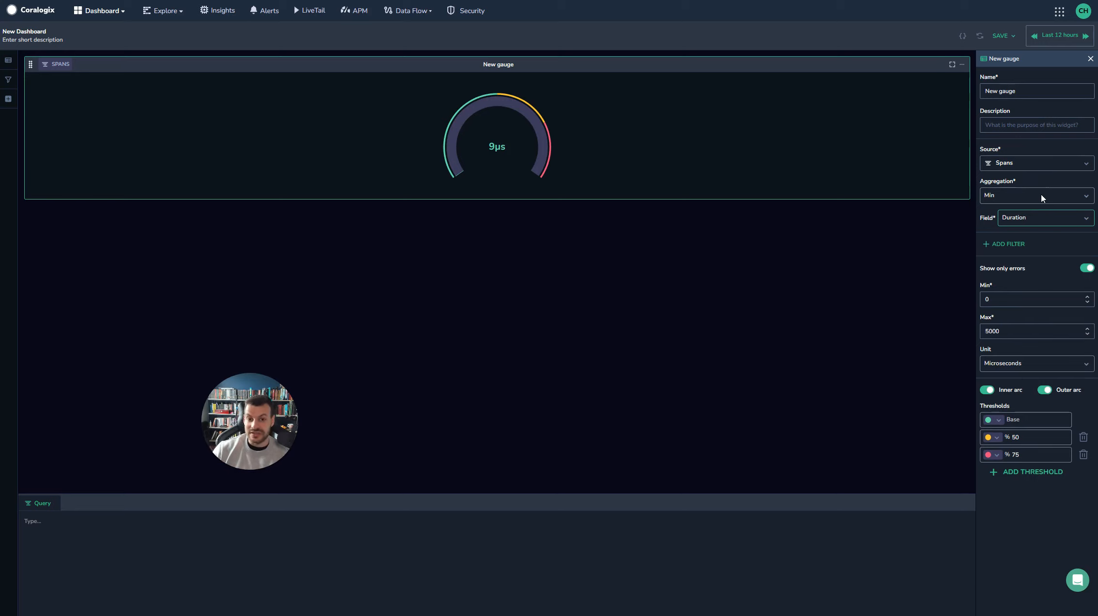
{"action": "left_click", "coordinate": [1090, 59]}
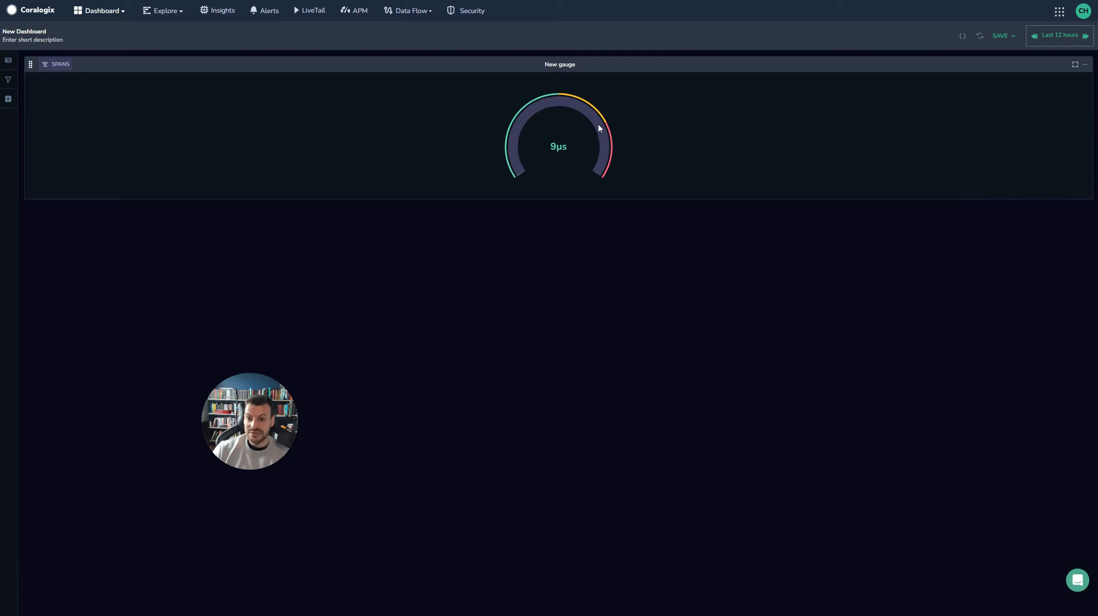
Reopen the spans gauge for editing and turn off its inner arc
{"action": "left_click", "coordinate": [1085, 65]}
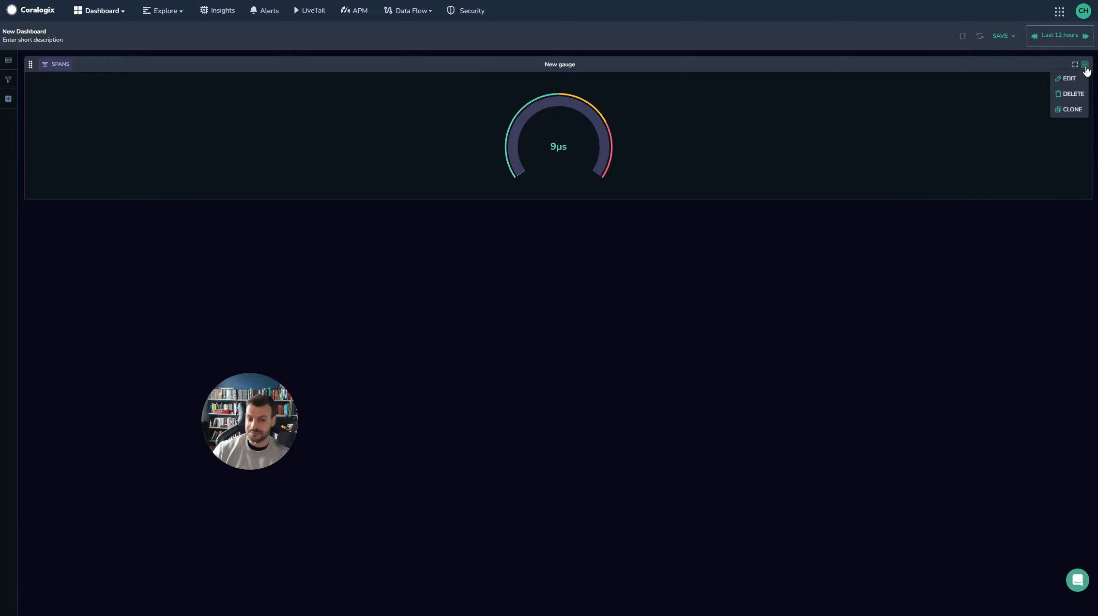
{"action": "left_click", "coordinate": [749, 222]}
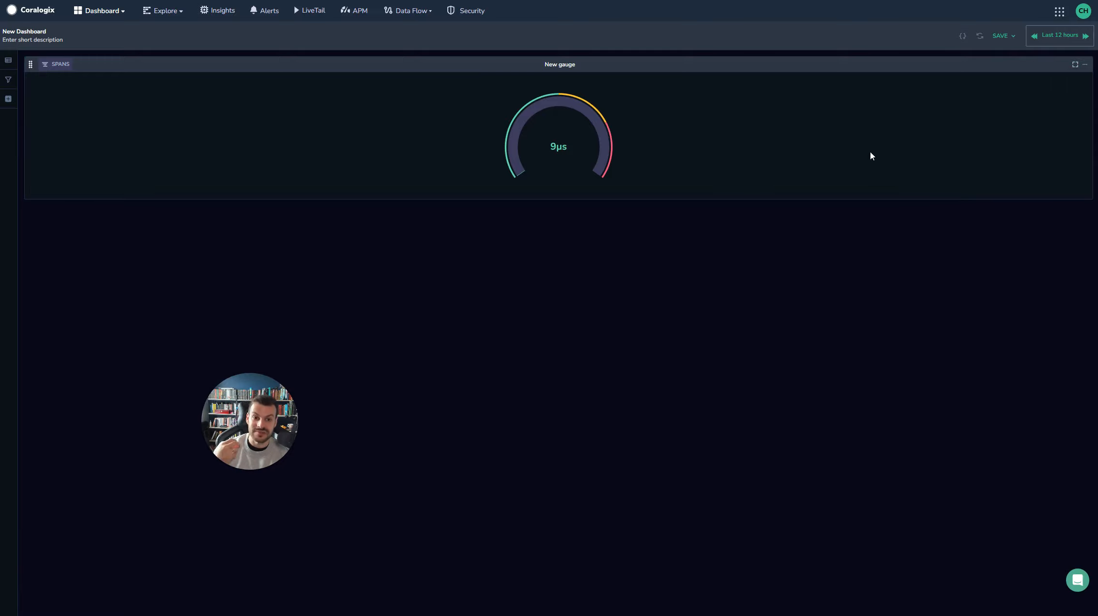
{"action": "left_click", "coordinate": [781, 73]}
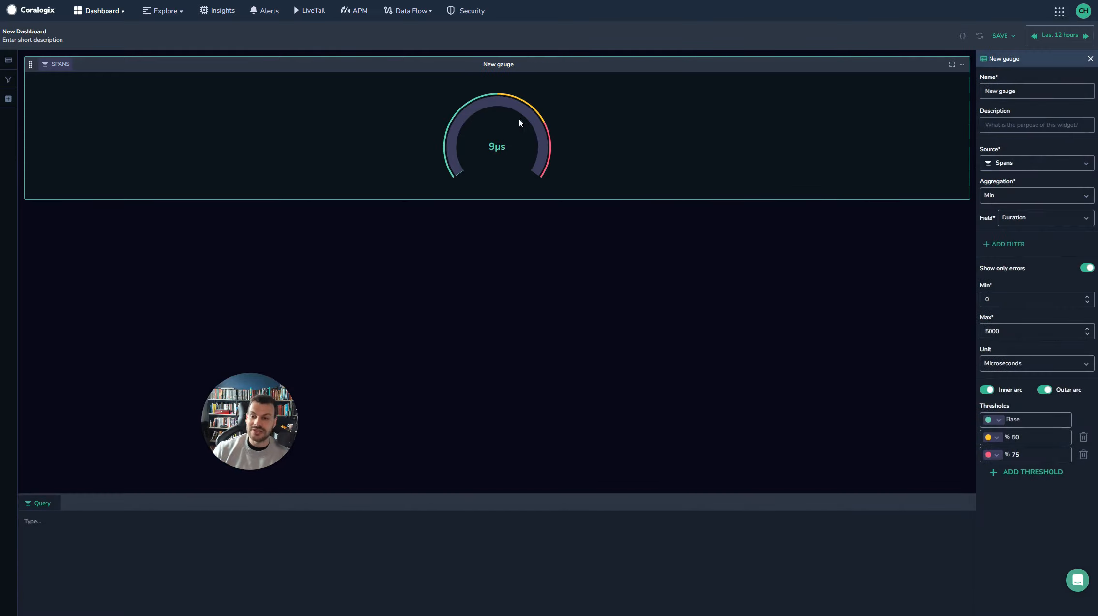
{"action": "left_click", "coordinate": [987, 389]}
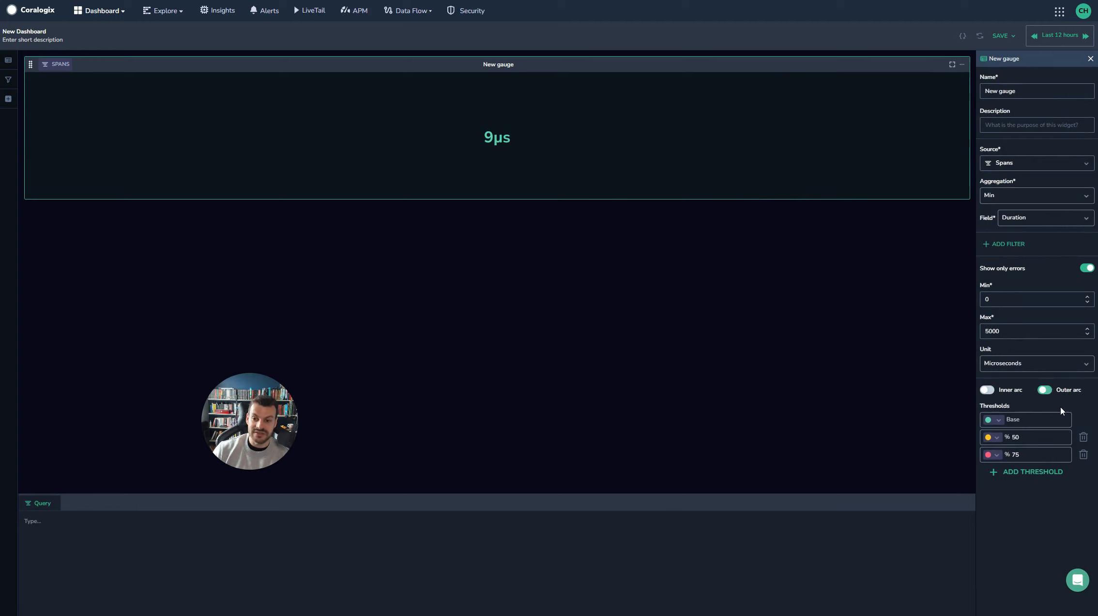